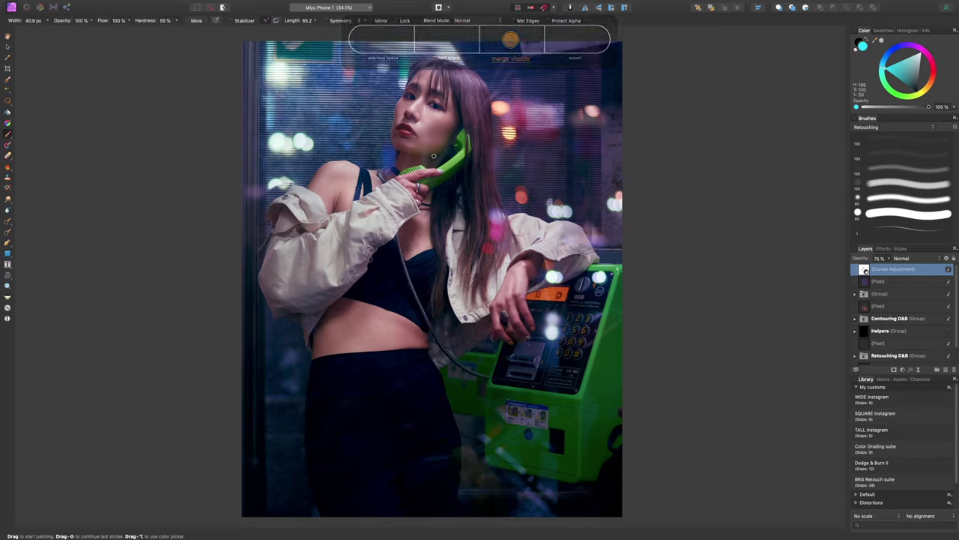
Merge all visible layers into a new pixel layer with Layer > Merge Visible
key("alt+shift+super+e")
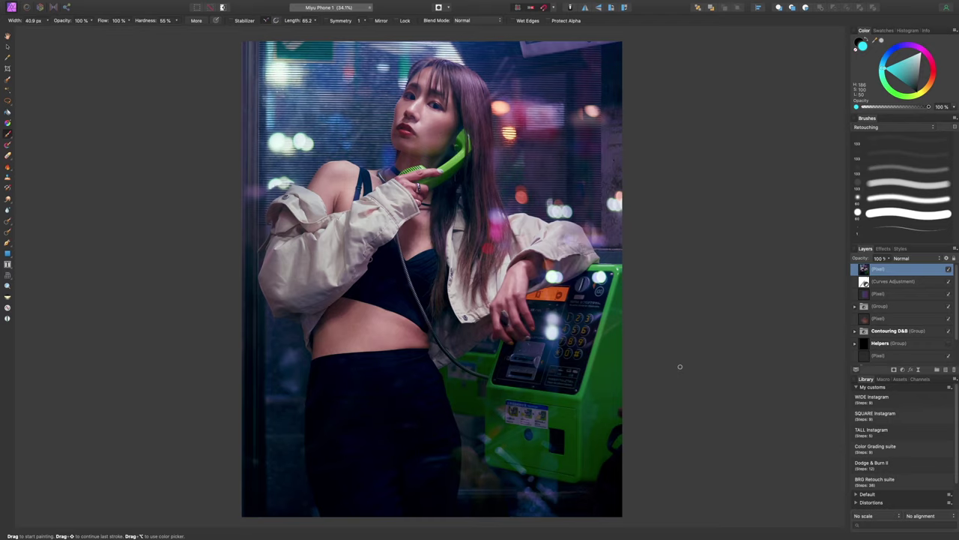
left_click(150, 3)
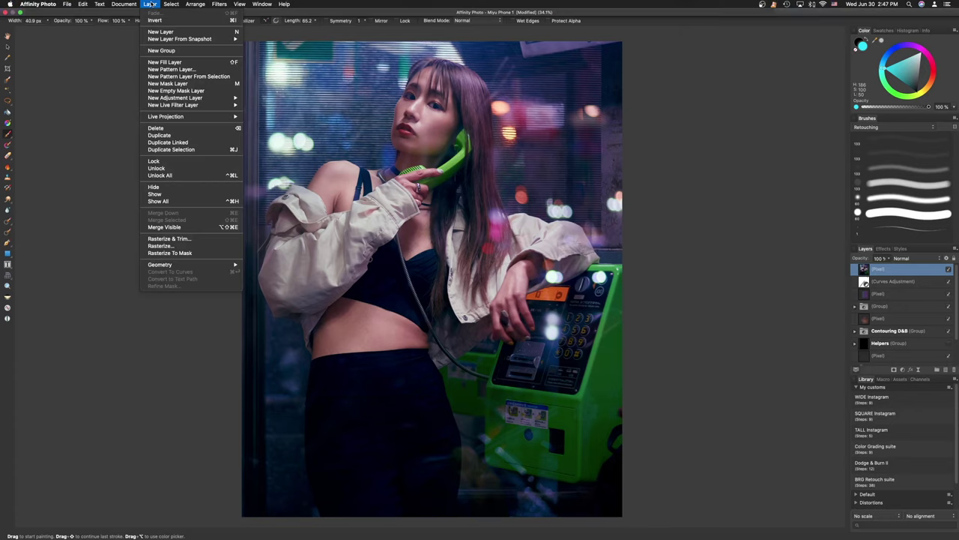
left_click(218, 227)
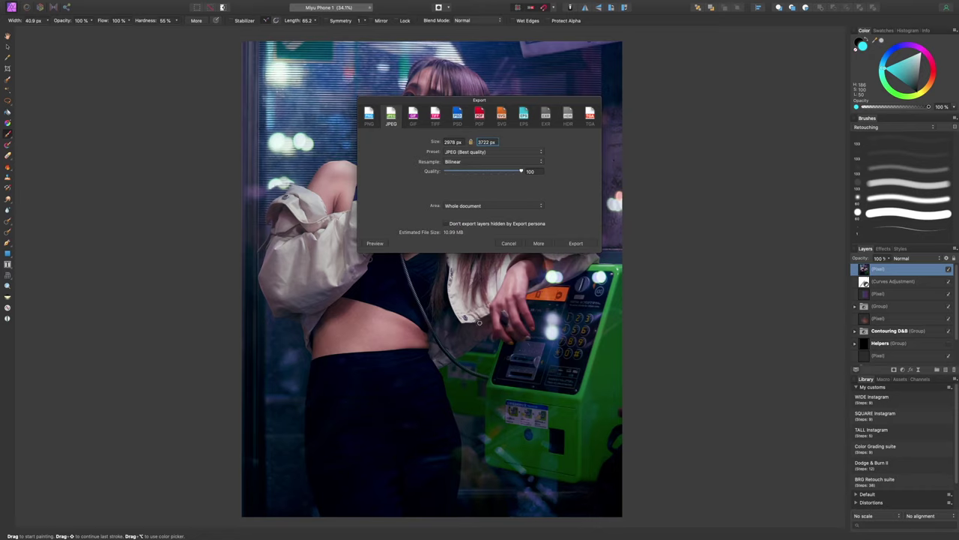
Cancel the export settings and dismiss the File menu without choosing anything
left_click(509, 244)
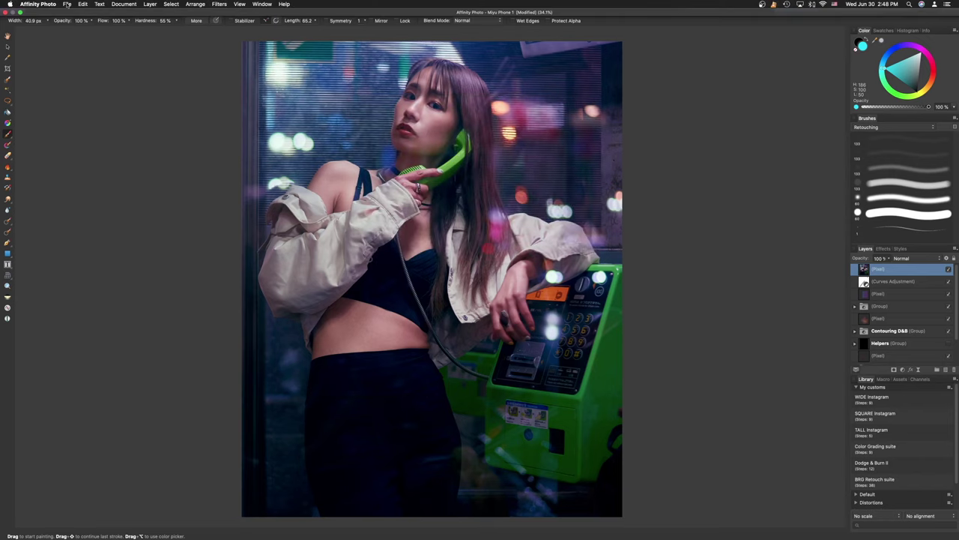
left_click(67, 4)
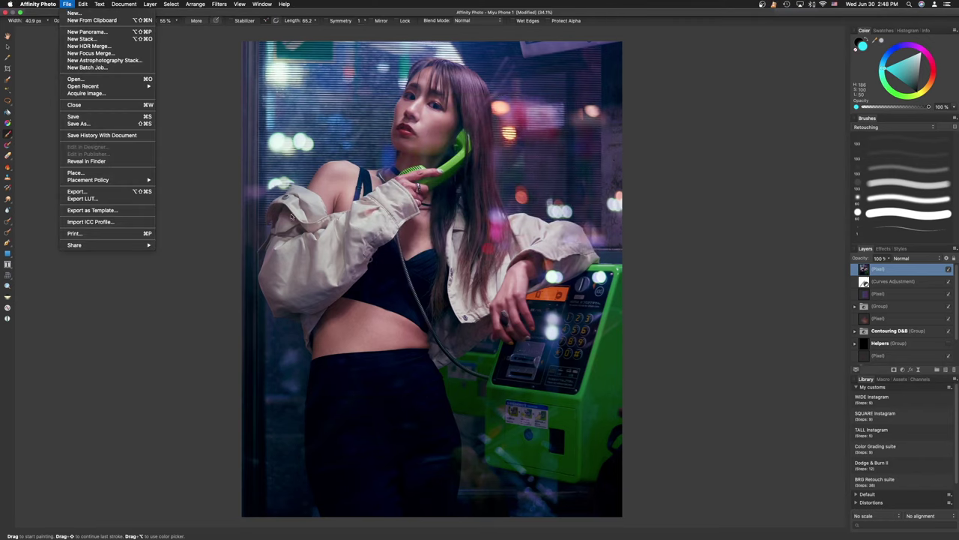
left_click(665, 265)
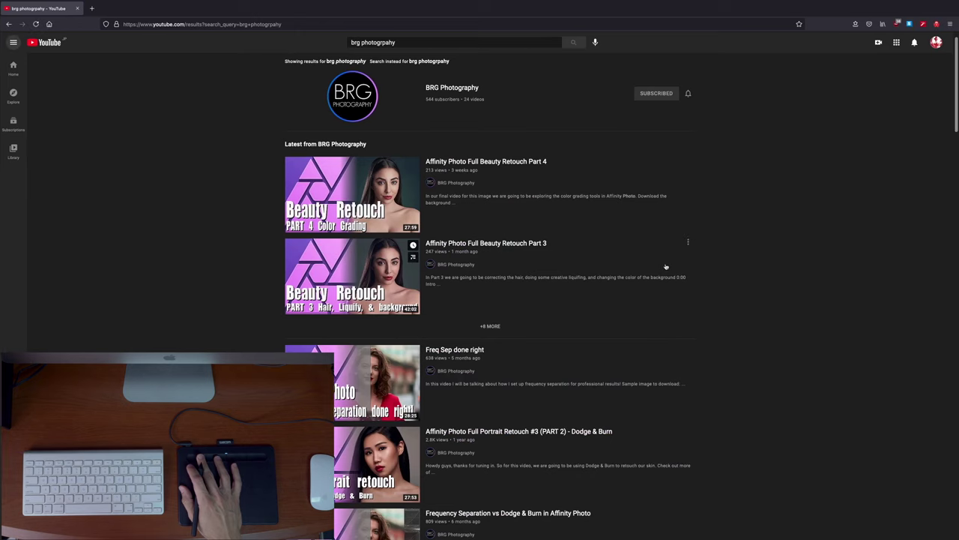
key("ctrl+Left")
key("ctrl+Left")
key("ctrl+Left")
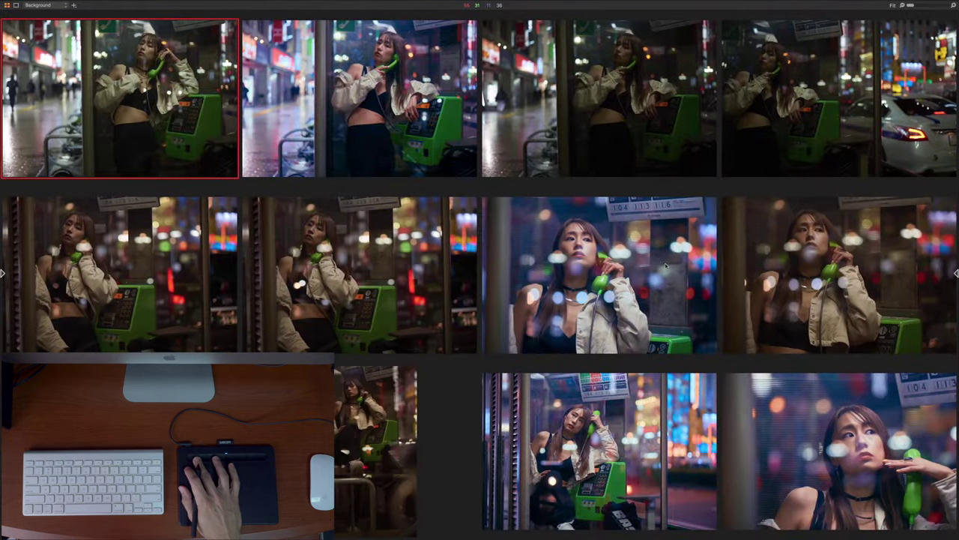
key("ctrl+Right")
key("ctrl+Right")
key("ctrl+Right")
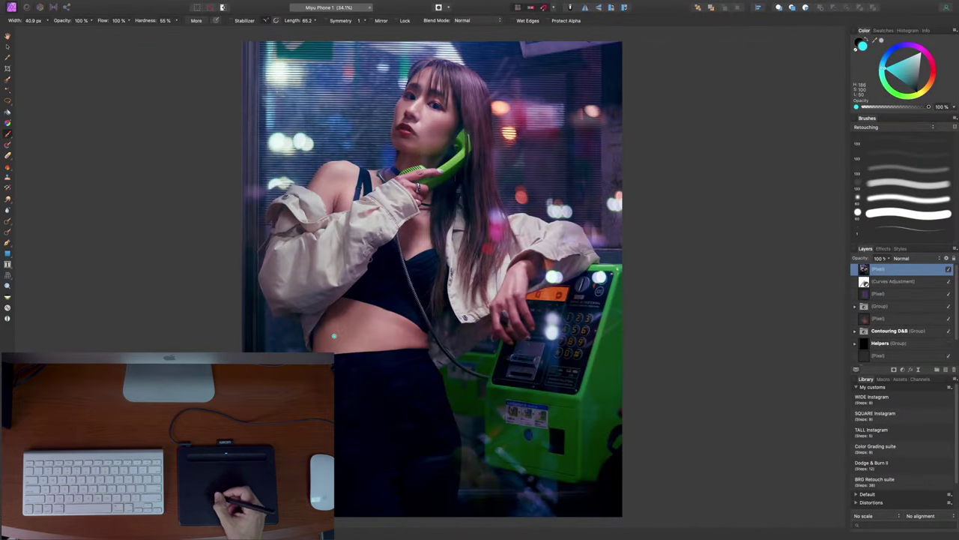
key("ctrl+Right")
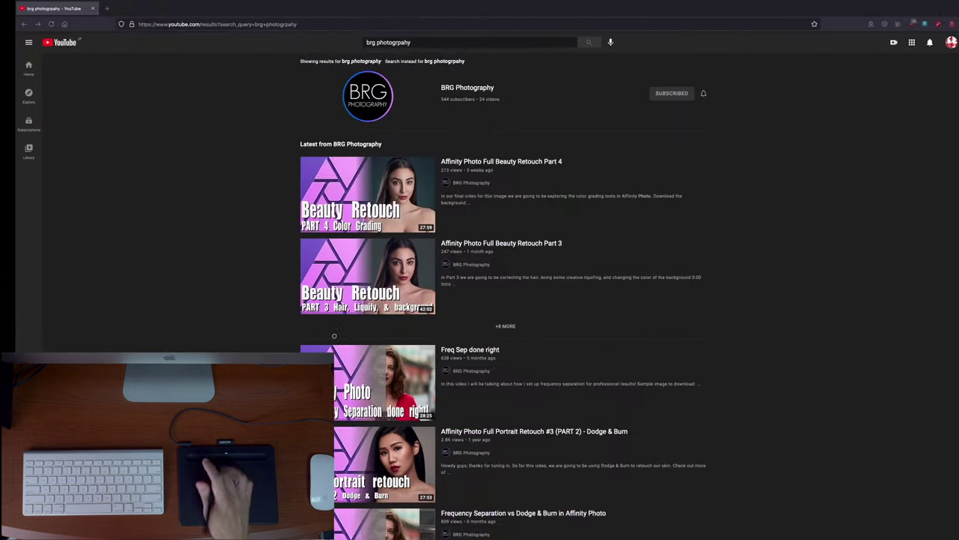
key("ctrl+Left")
key("ctrl+Left")
key("ctrl+Left")
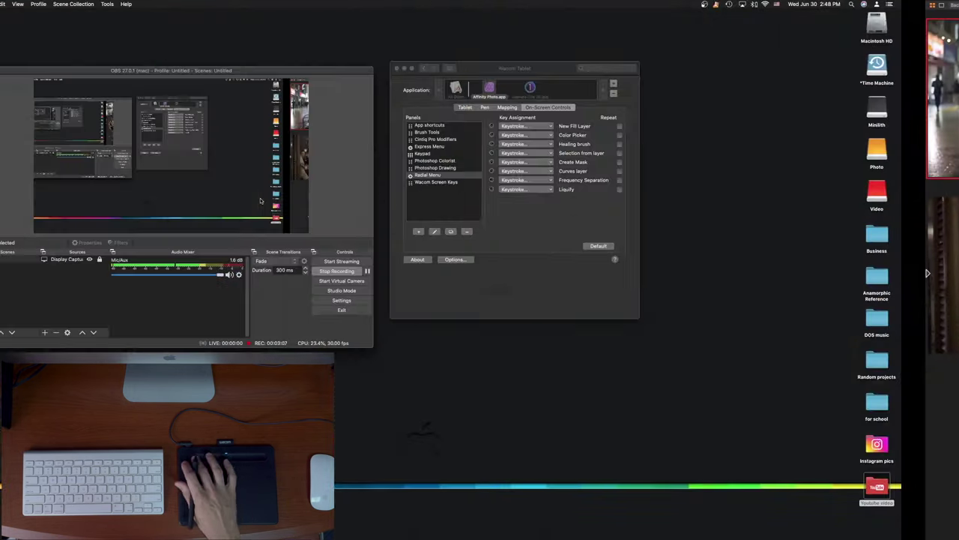
key("ctrl+Right")
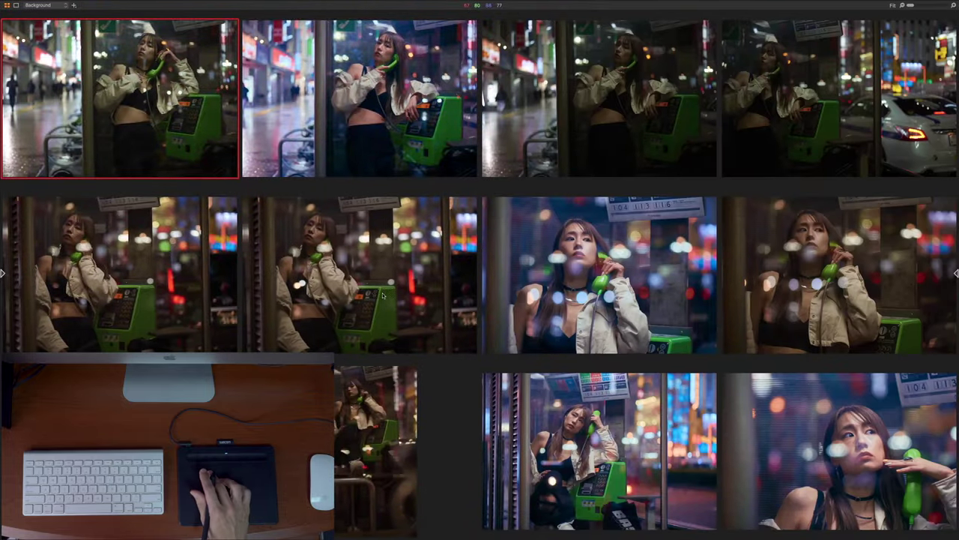
key("ctrl+Right")
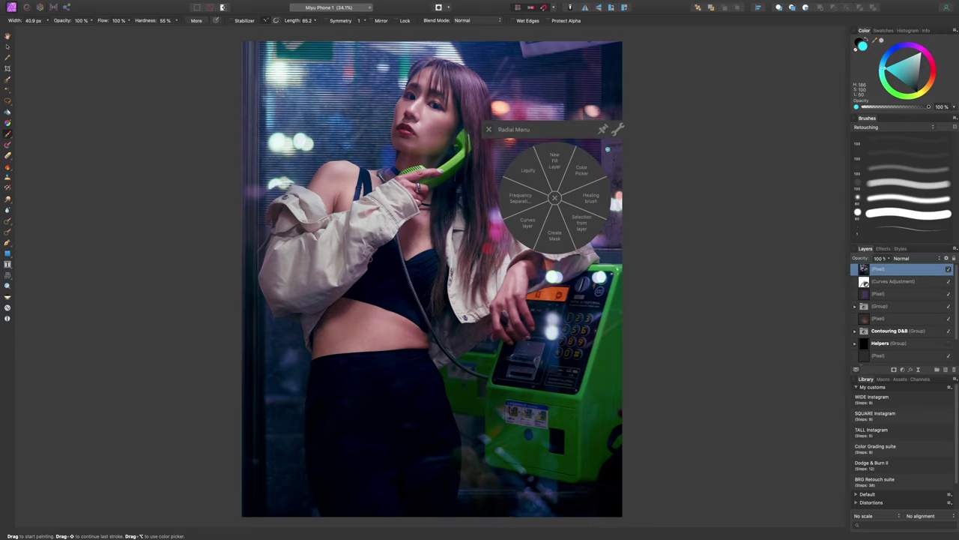
Back out of Liquify unchanged, then add a Curves adjustment layer and close its dialog
left_click(530, 172)
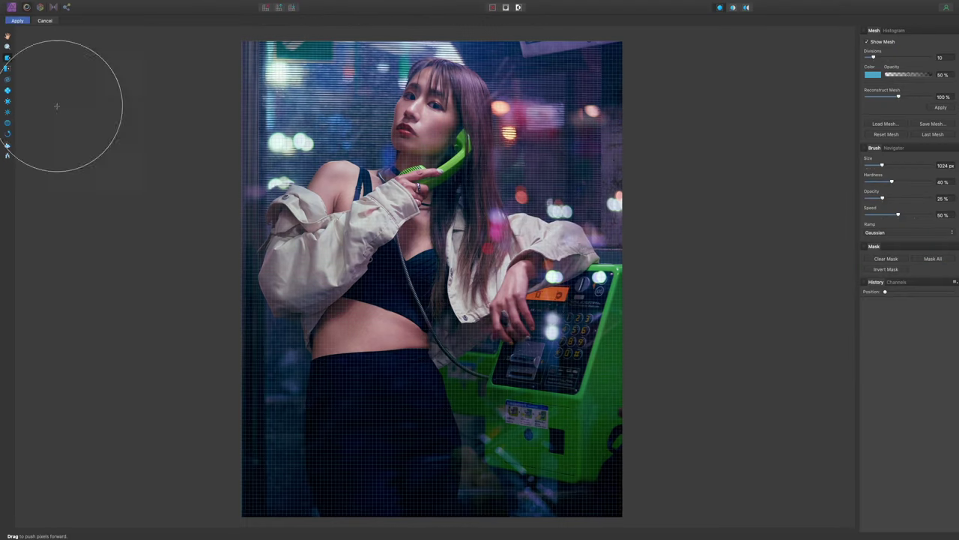
left_click(44, 21)
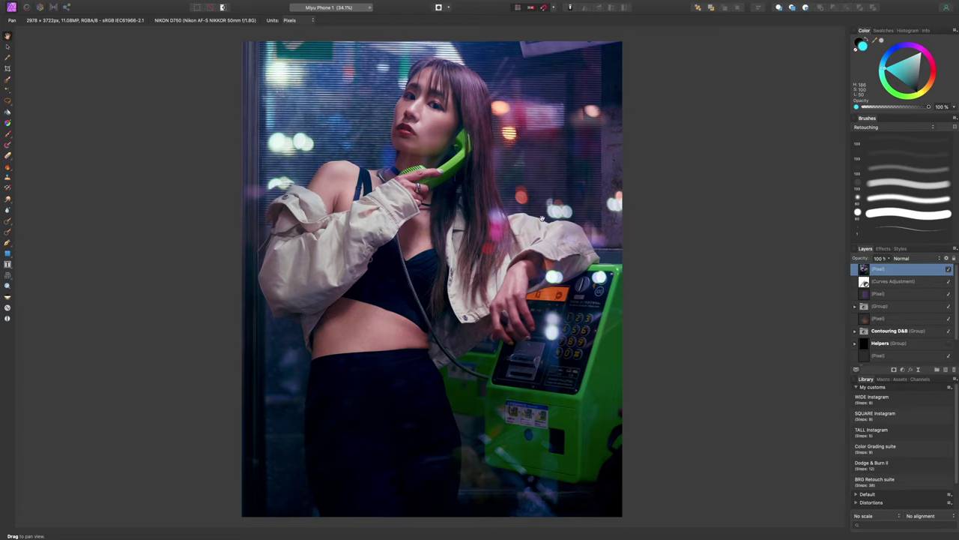
left_click(518, 241)
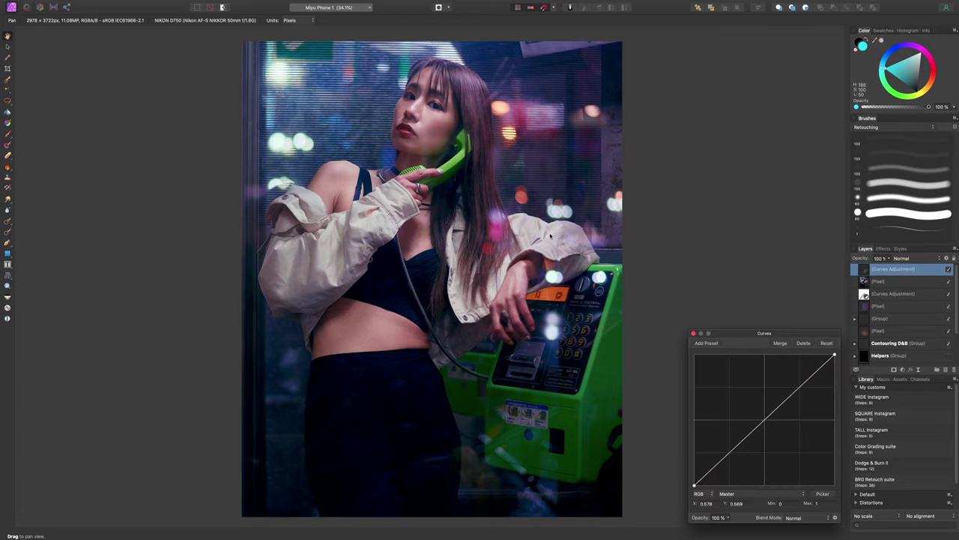
left_click(693, 333)
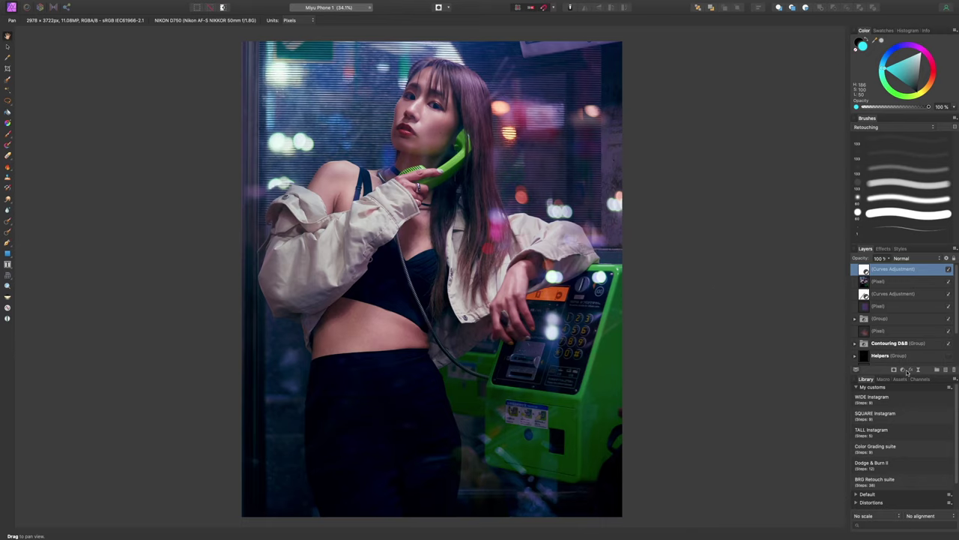
Add a second Curves adjustment layer from the pen's radial menu
left_click(907, 371)
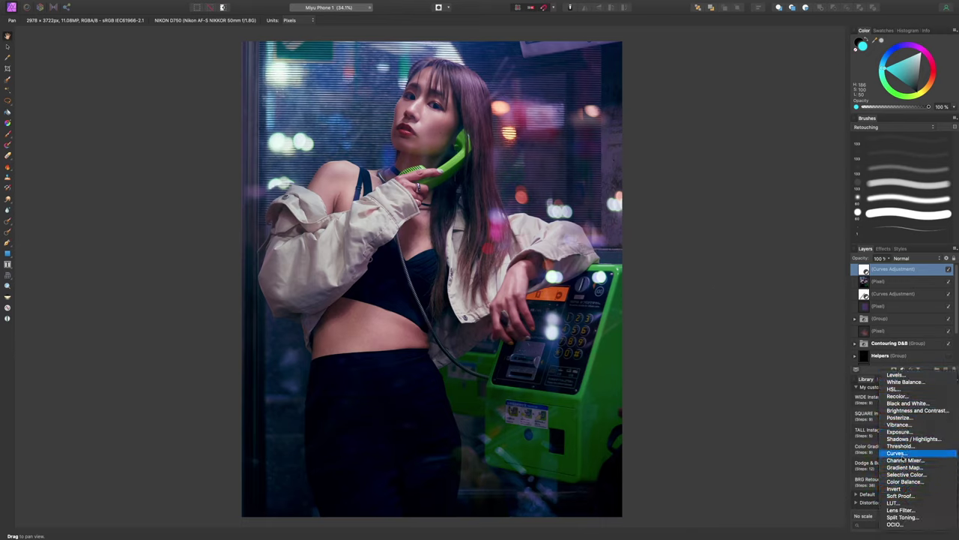
key("Escape")
middle_click(551, 191)
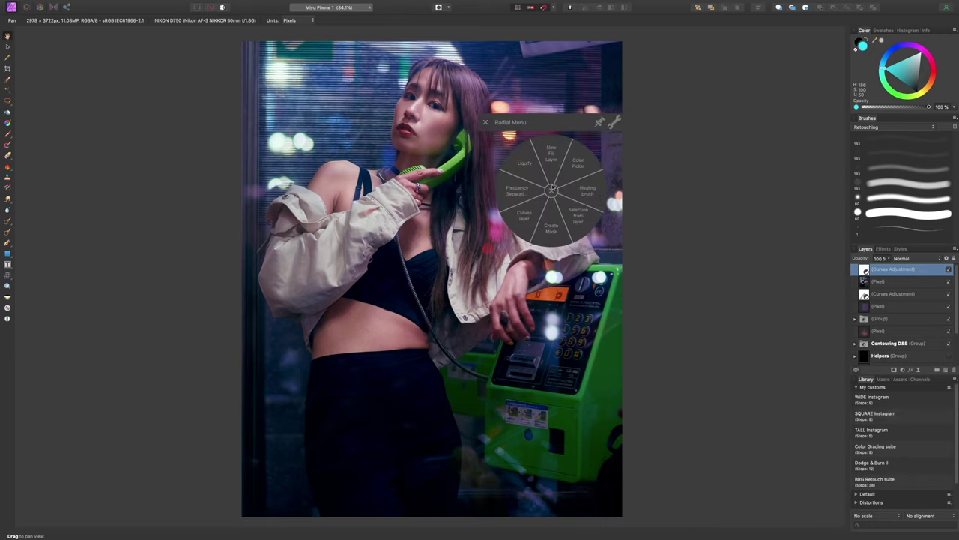
left_click(526, 216)
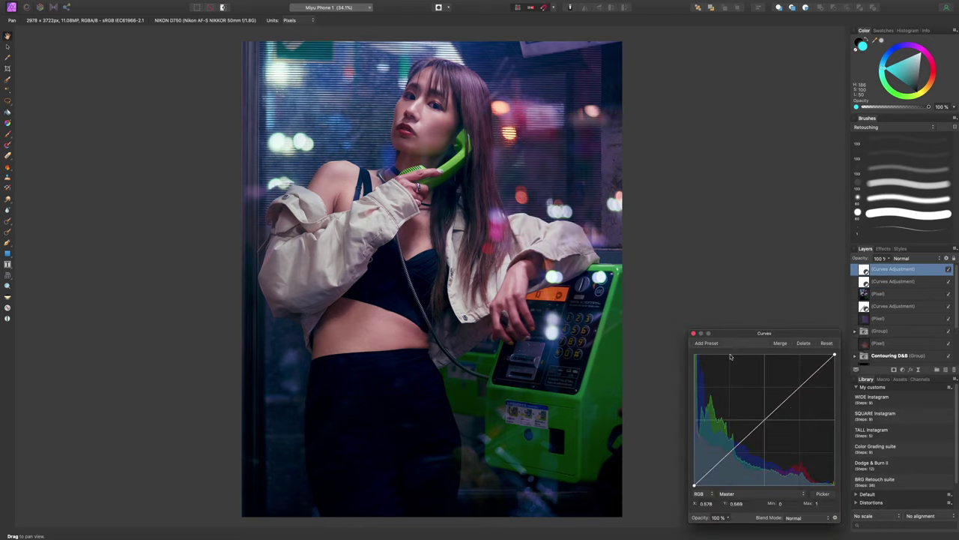
Close the Curves dialog and bring up the Wacom Radial Menu slot assignments
left_click(693, 333)
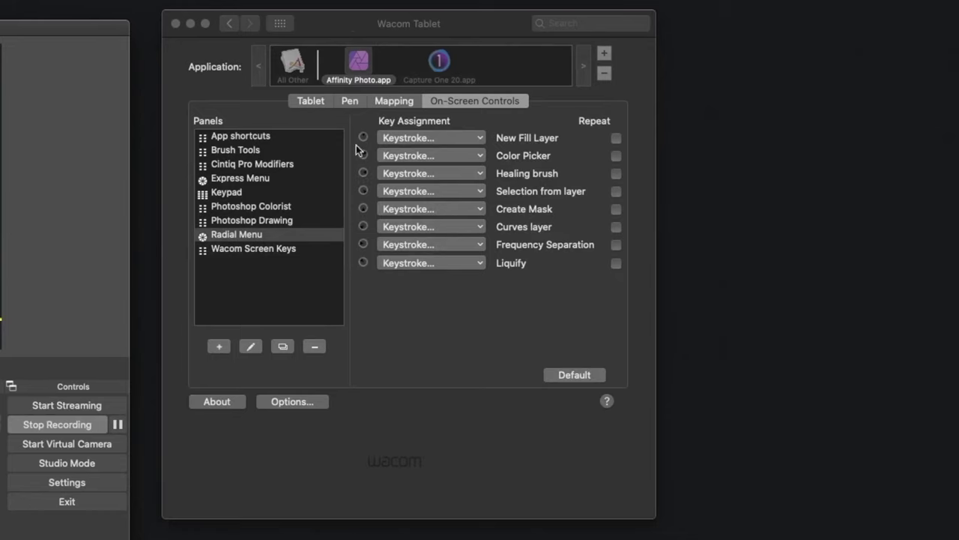
left_click(454, 51)
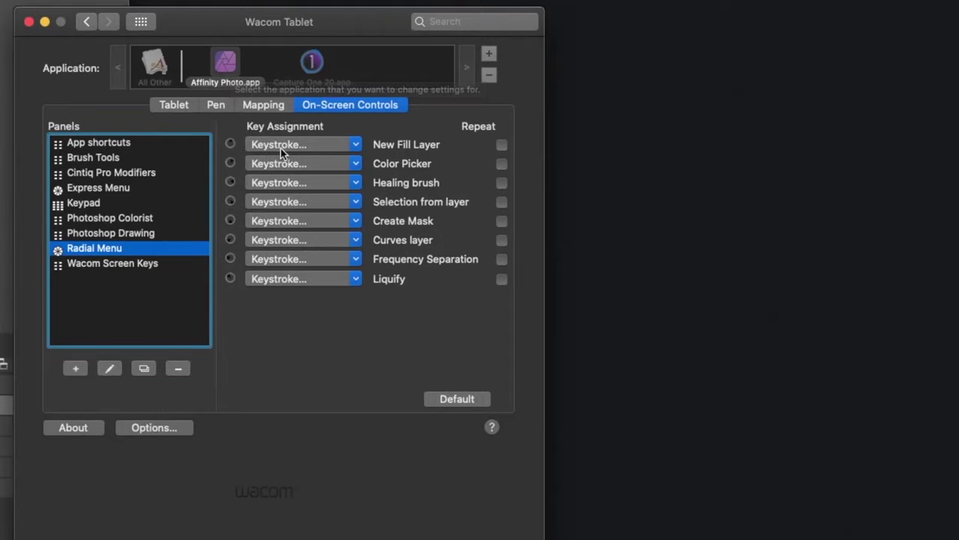
left_click(217, 107)
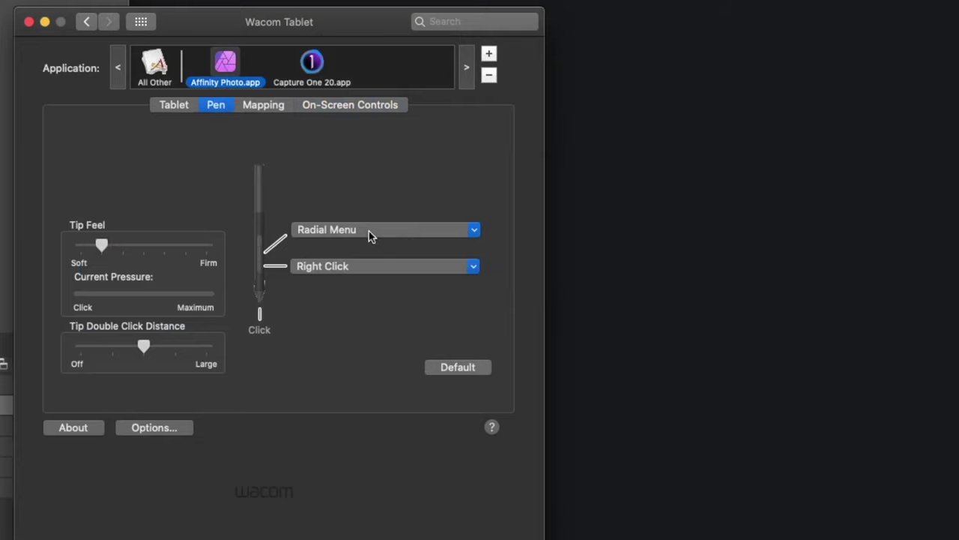
left_click(333, 106)
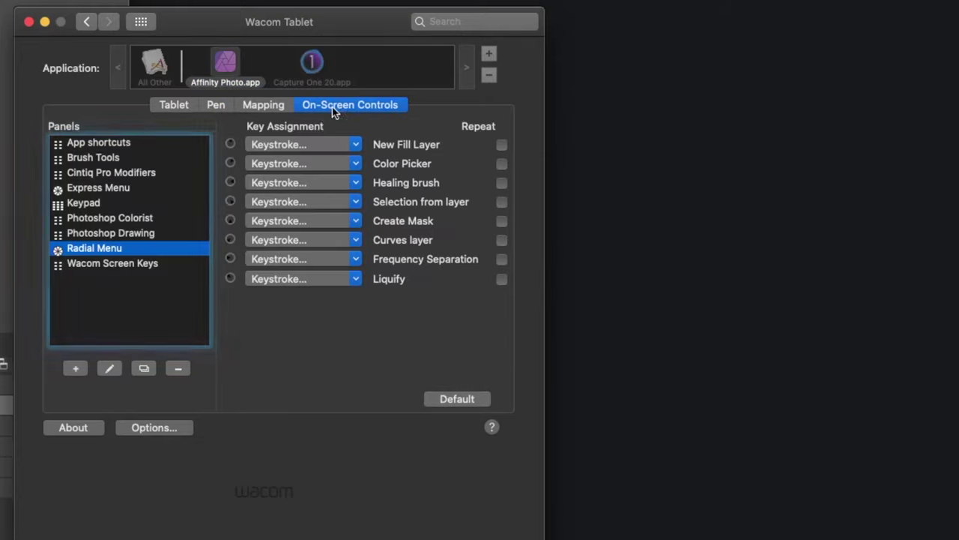
Assign the backslash (\) keystroke to the Frequency Separation radial menu slot
left_click(355, 259)
mouse_move(347, 282)
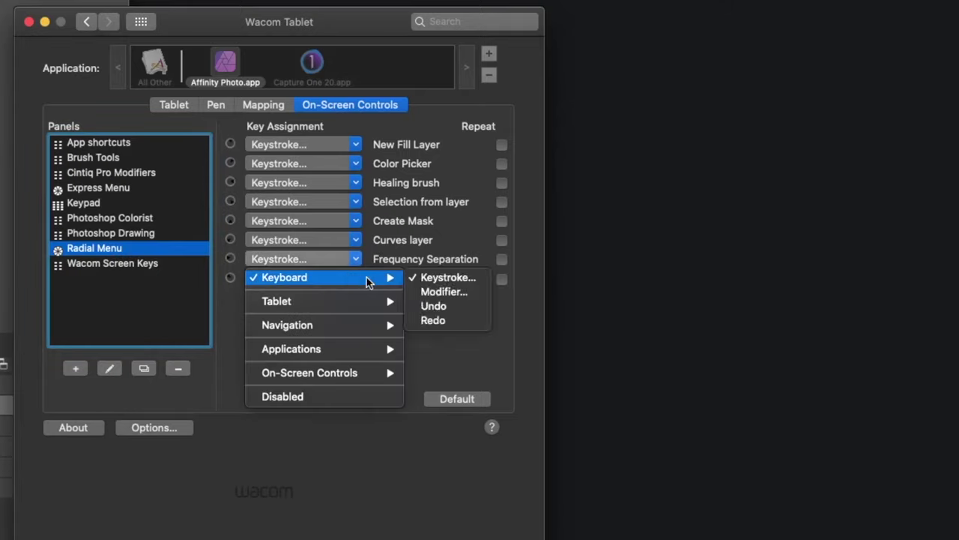
left_click(421, 279)
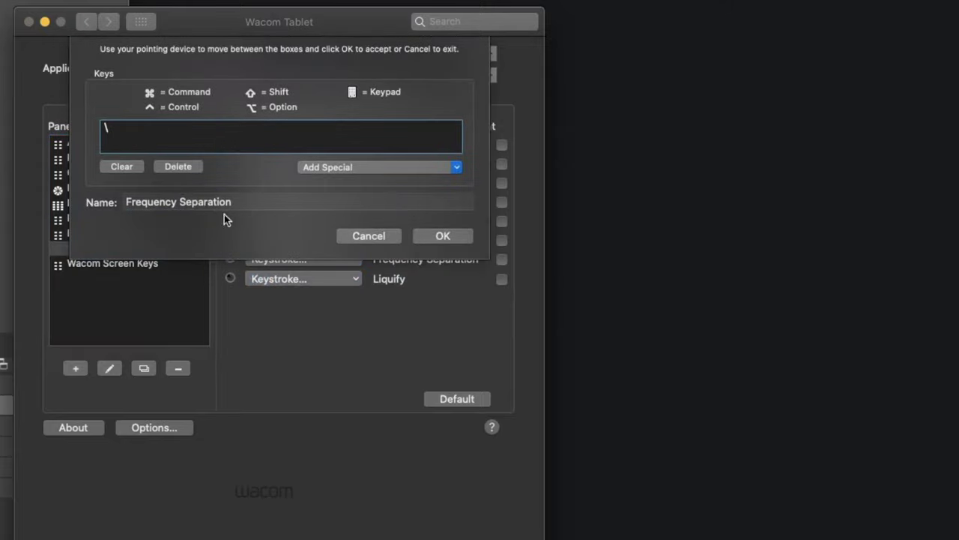
left_click(443, 236)
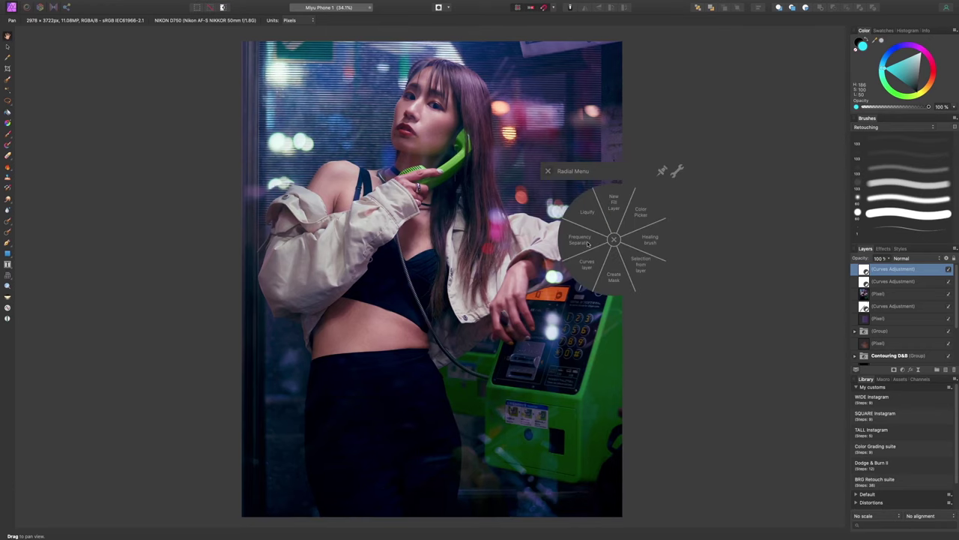
left_click(585, 242)
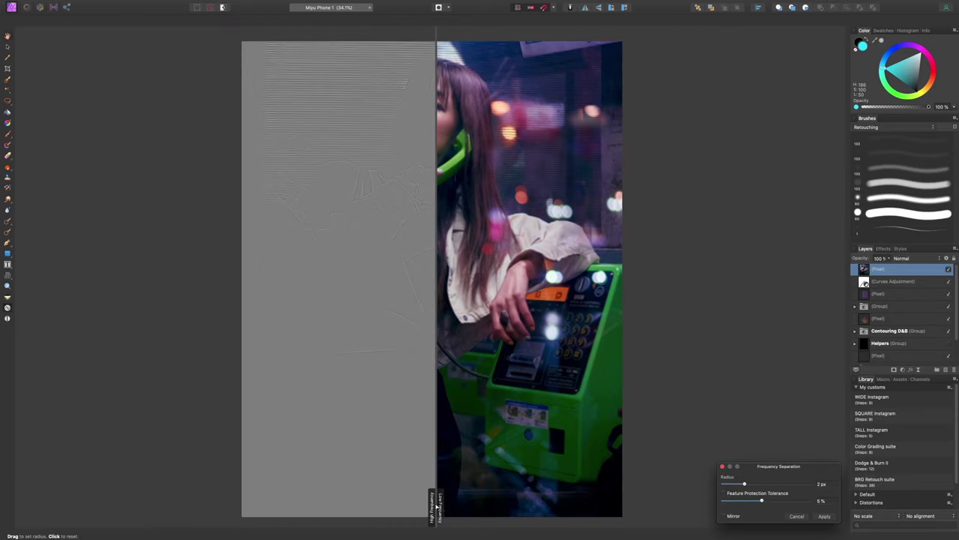
left_click_drag(437, 507, 507, 506)
left_click(796, 516)
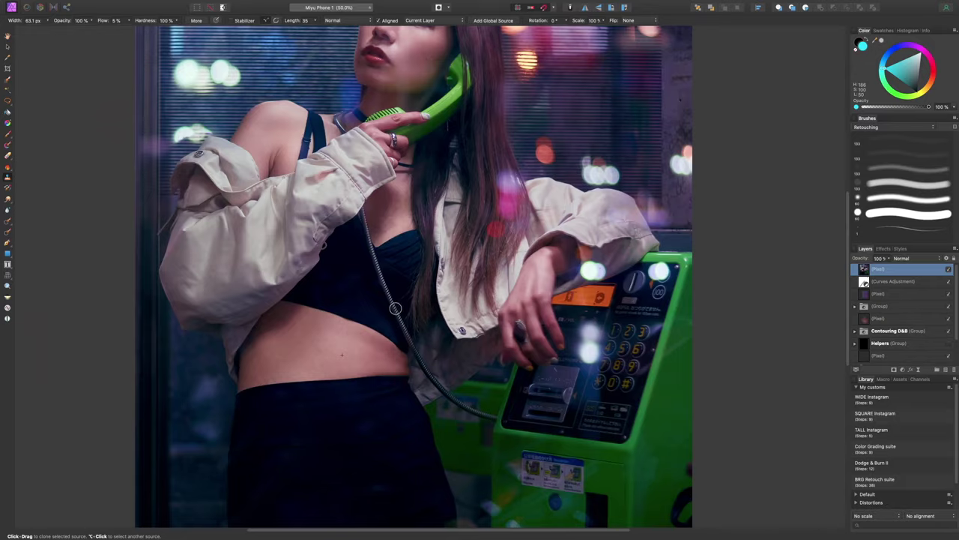
Adjust the brush size and paint a cyan stroke across the model's belly
scroll(394, 306, "up", 5)
scroll(391, 308, "down", 2)
scroll(391, 307, "down", 2)
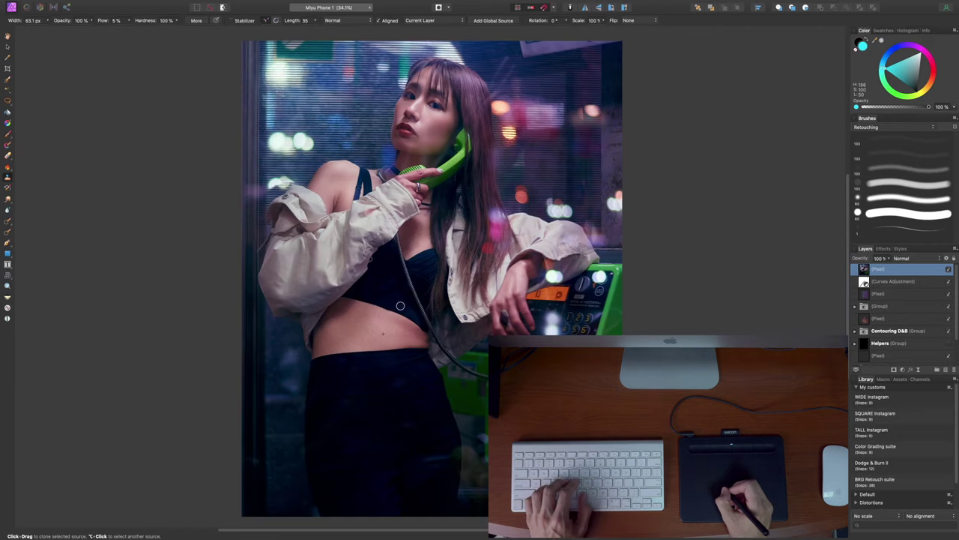
mouse_move(400, 305)
left_mouse_down()
mouse_move(431, 255)
mouse_move(438, 294)
mouse_move(452, 268)
left_mouse_up()
key("bracketleft")
key("bracketleft")
key("bracketleft")
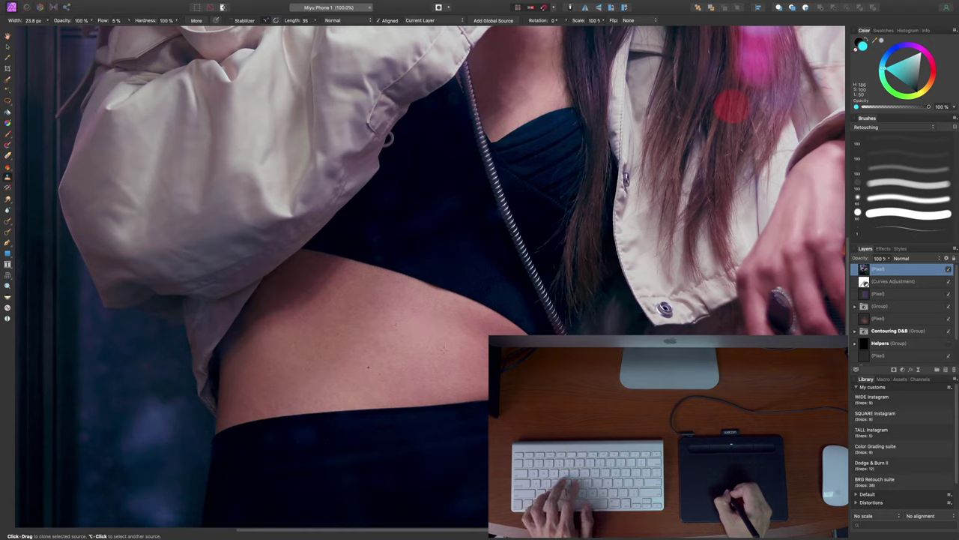
key("bracketright")
key("bracketright")
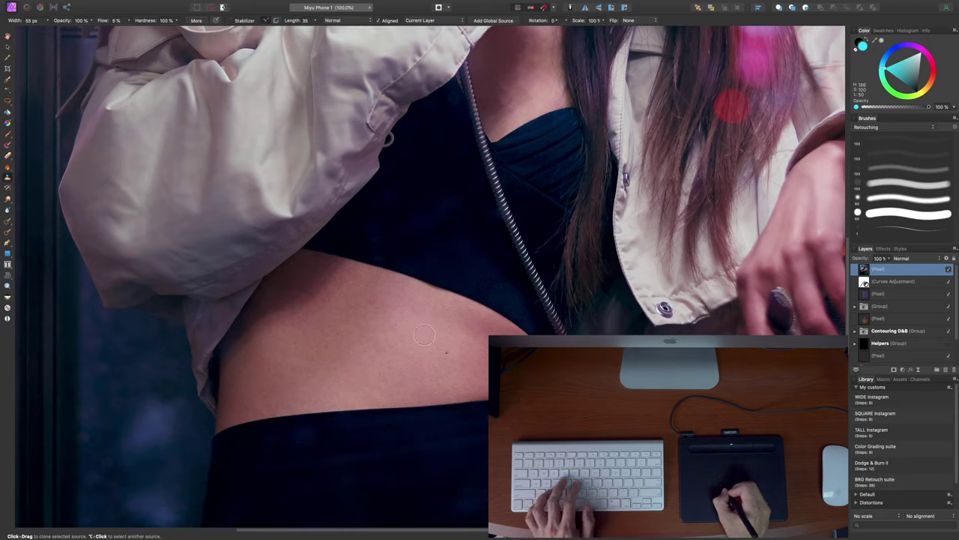
key("super+minus")
key("super+minus")
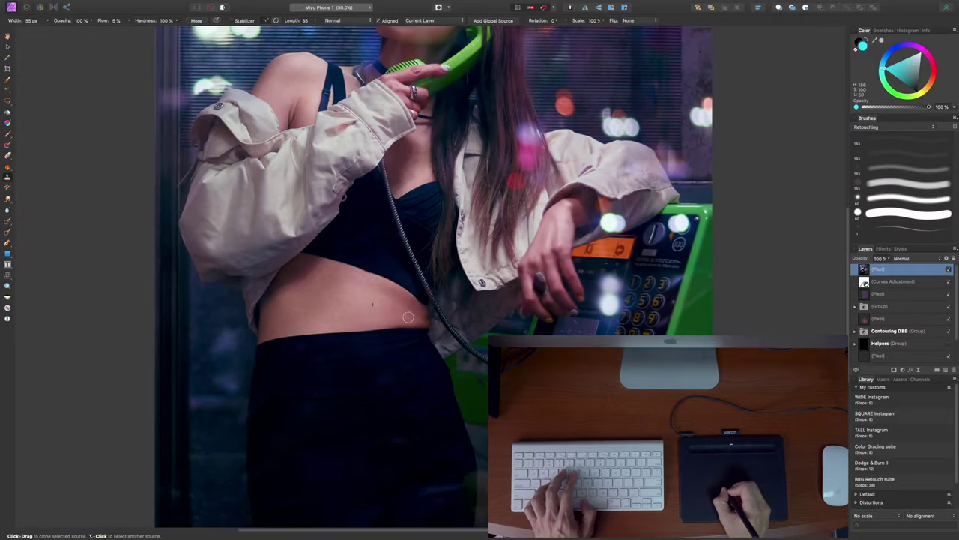
key("super+0")
key("bracketleft")
key("bracketleft")
key("b")
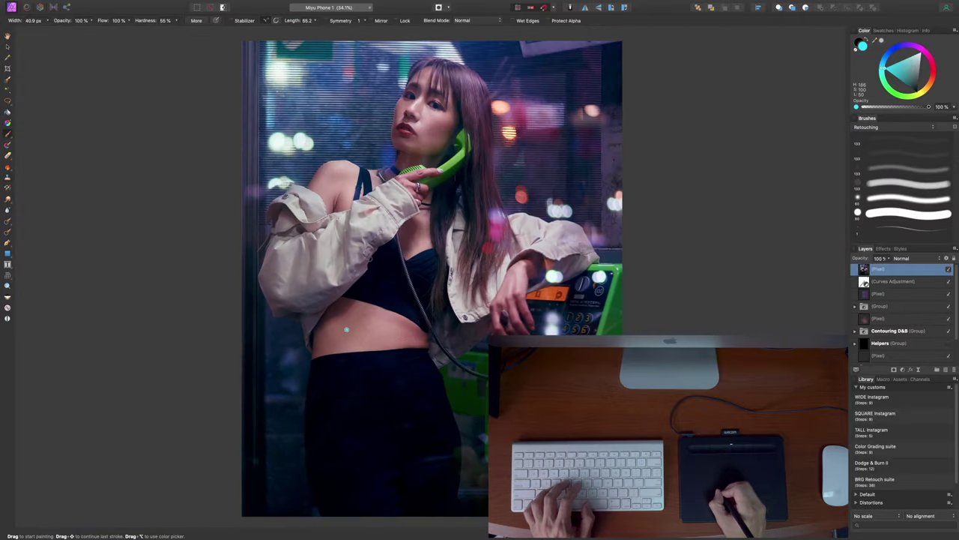
left_click_drag(345, 329, 380, 327)
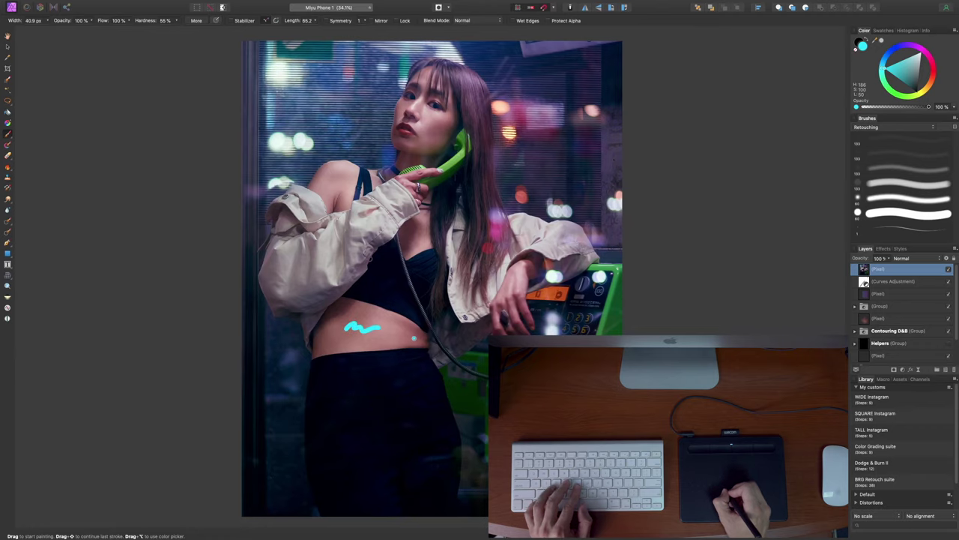
Zoom to 100% and clone a small cyan patch just above the stroke
key("s")
key("super+1")
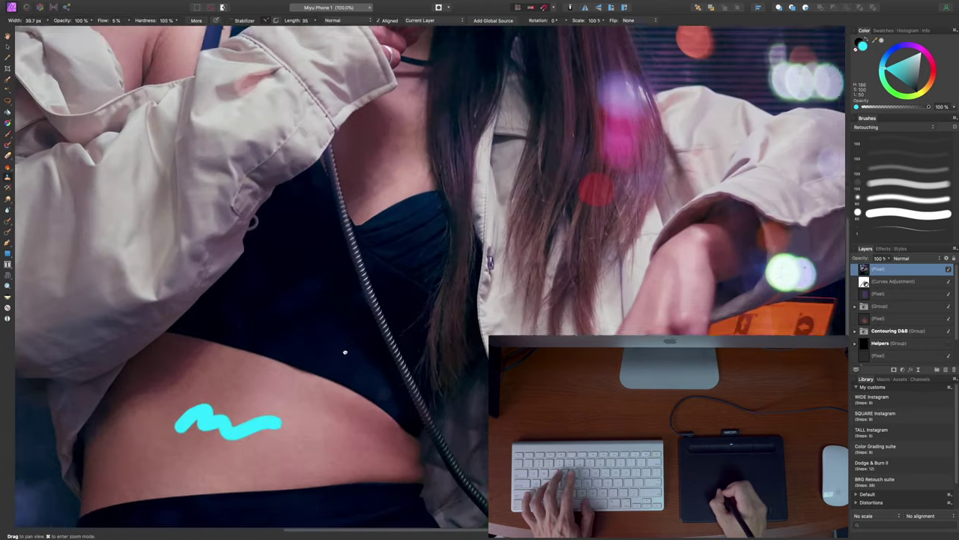
left_click_drag(364, 327, 449, 219)
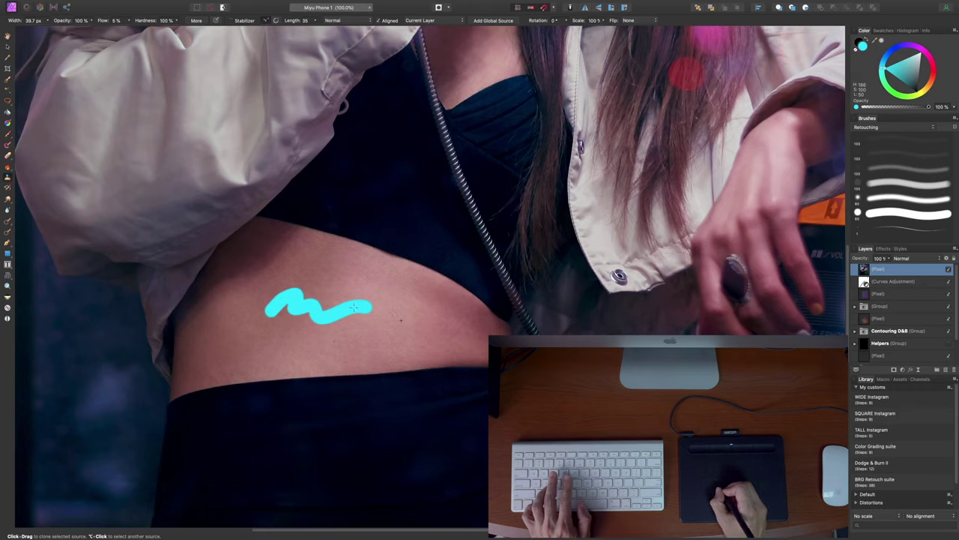
mouse_move(393, 287)
left_mouse_down()
mouse_move(404, 288)
mouse_move(397, 285)
left_mouse_up()
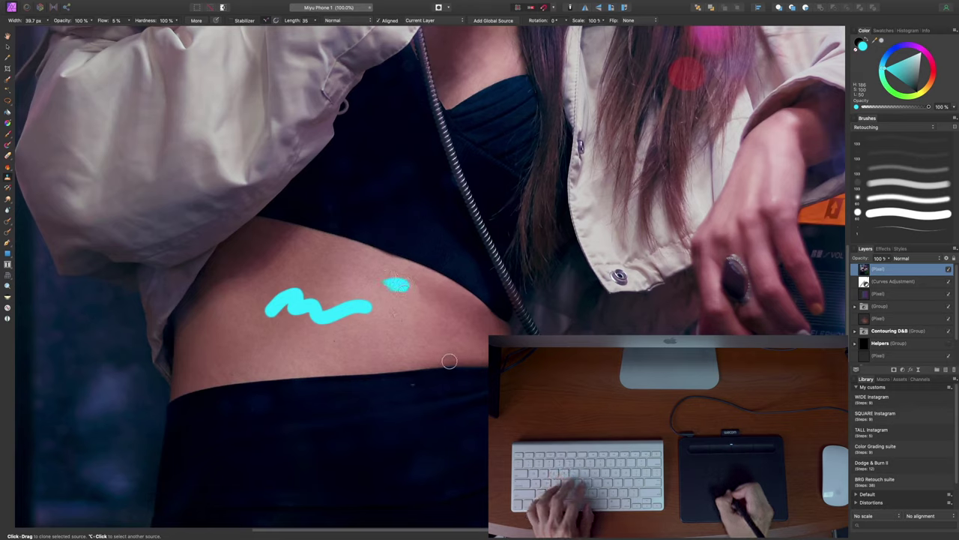
Add a new pixel layer, then delete the extra masked Pixel layer at the top
key("j")
key("j")
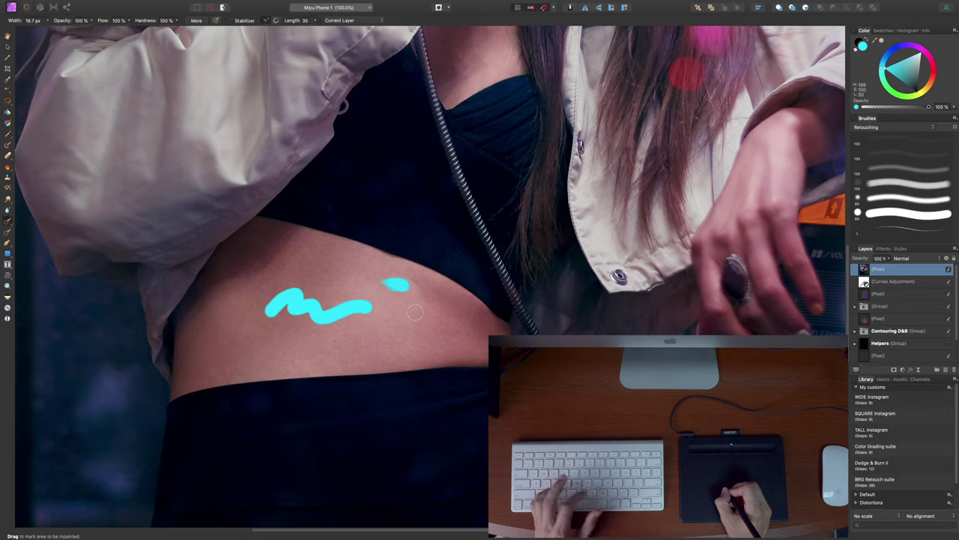
key("ctrl+shift+n")
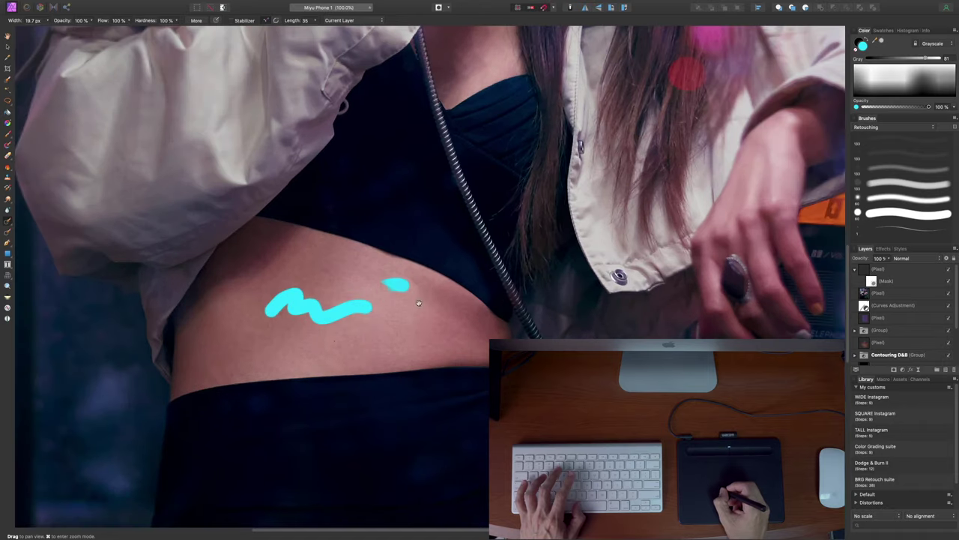
key("b")
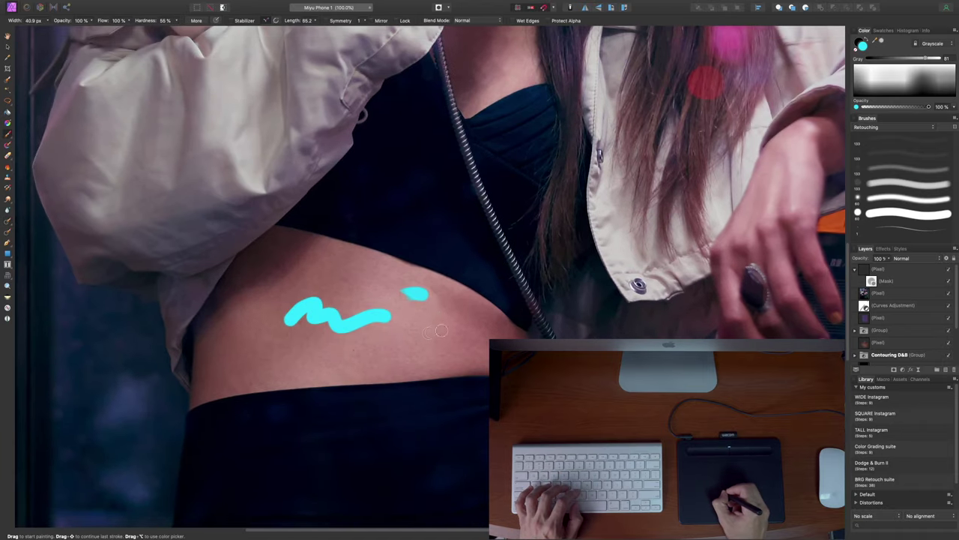
scroll(426, 328, "up", 2)
scroll(424, 334, "down", 2)
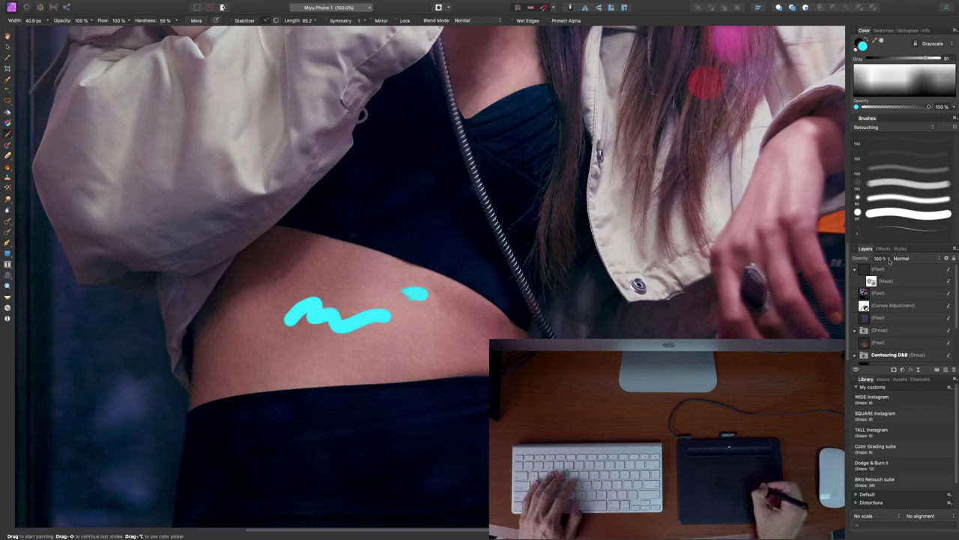
left_click(927, 274)
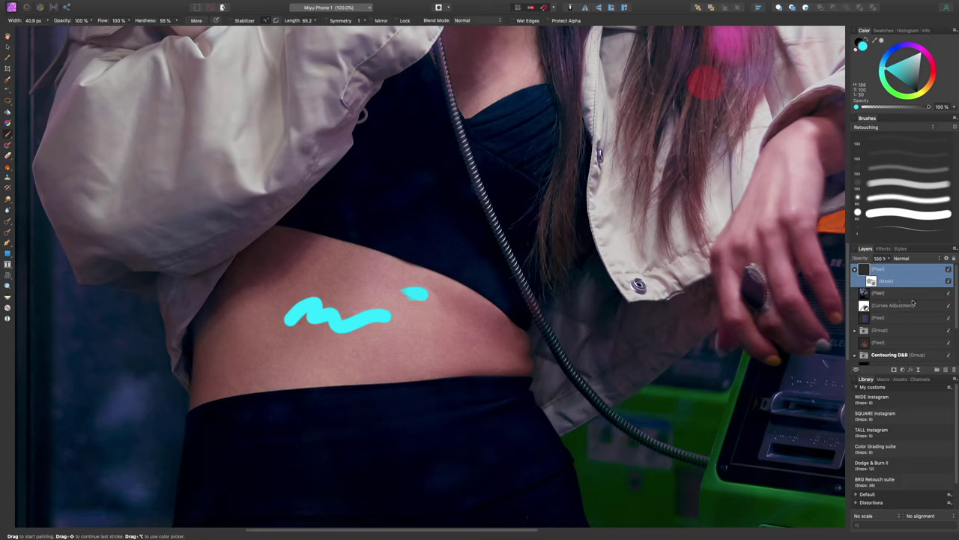
key("Delete")
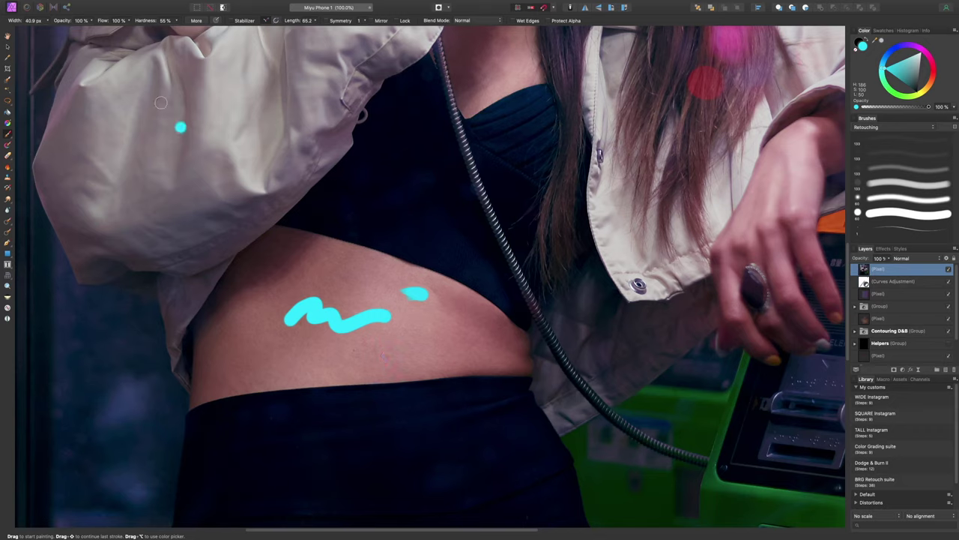
left_click(67, 4)
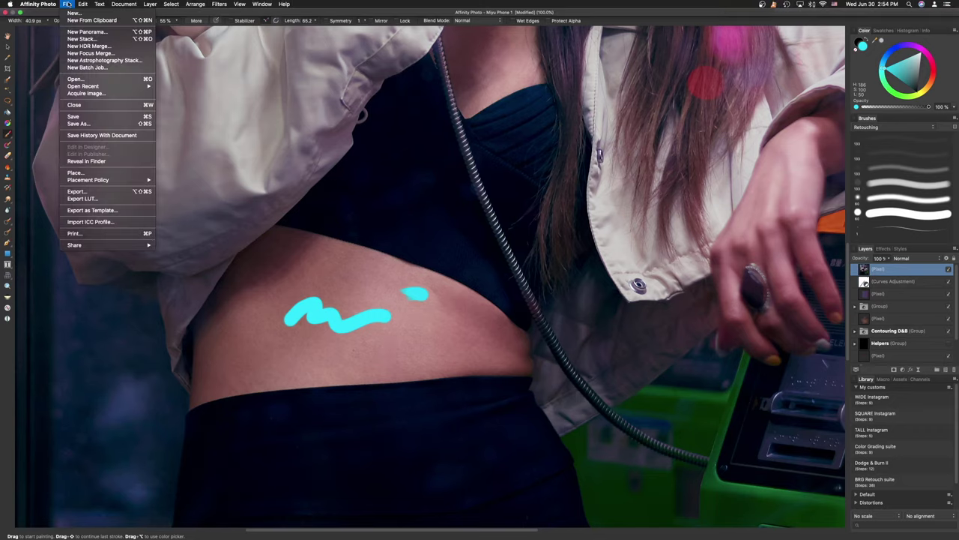
mouse_move(51, 6)
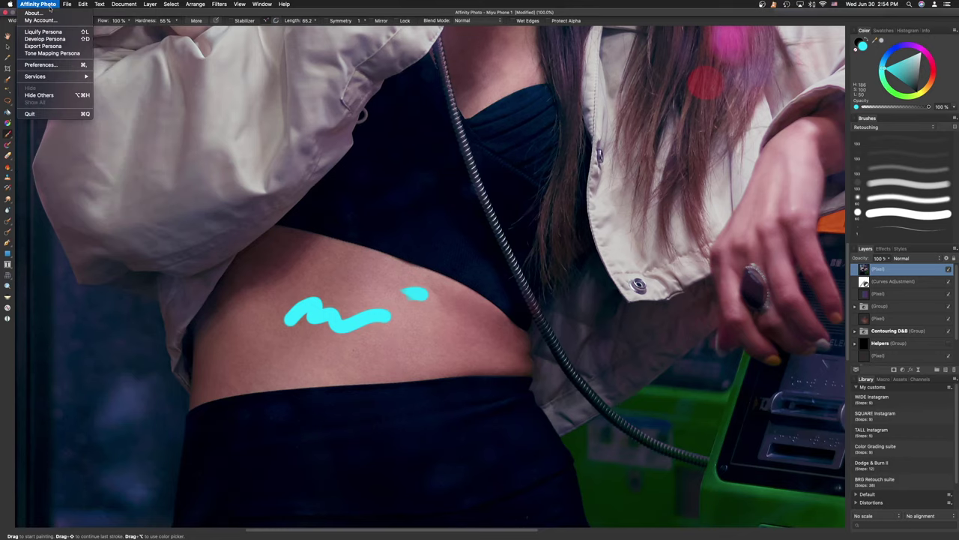
left_click(58, 65)
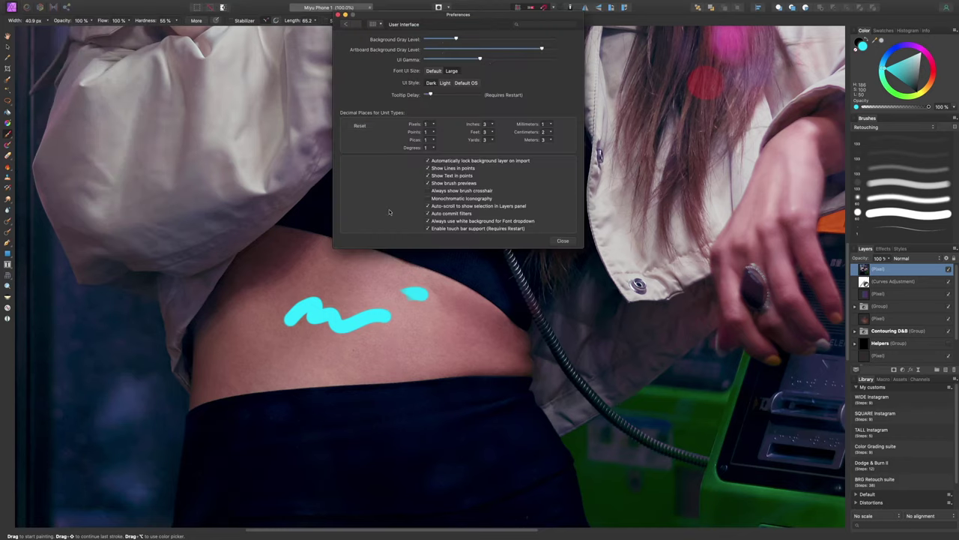
left_click(372, 24)
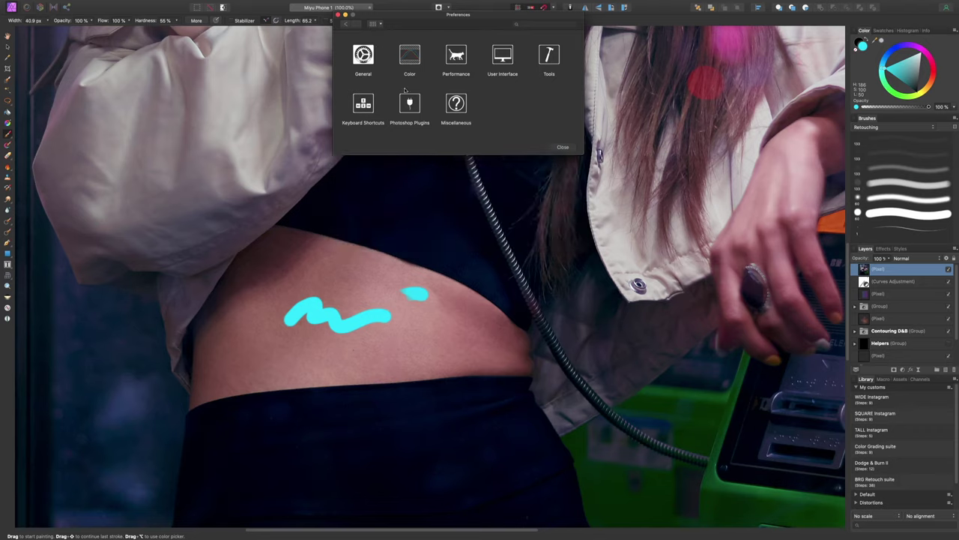
left_click(363, 104)
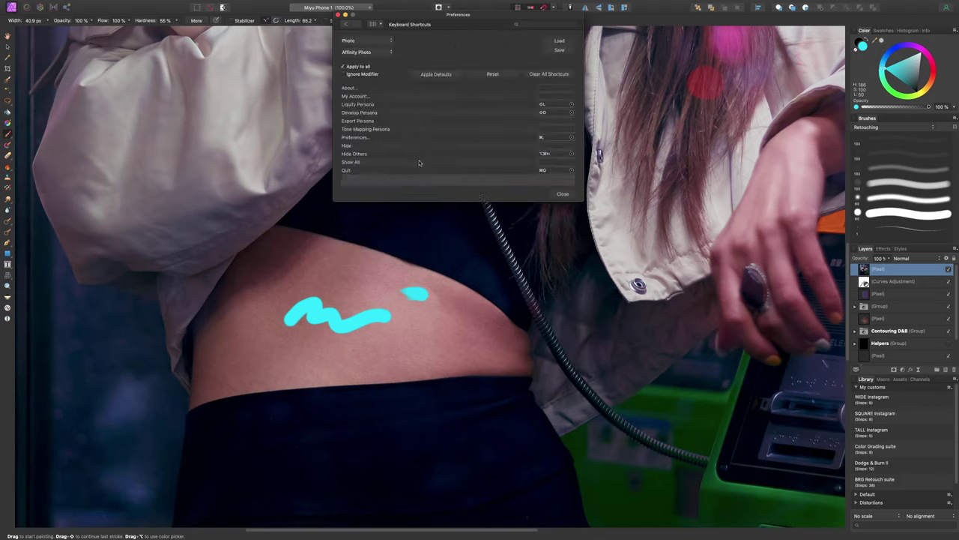
left_click(385, 42)
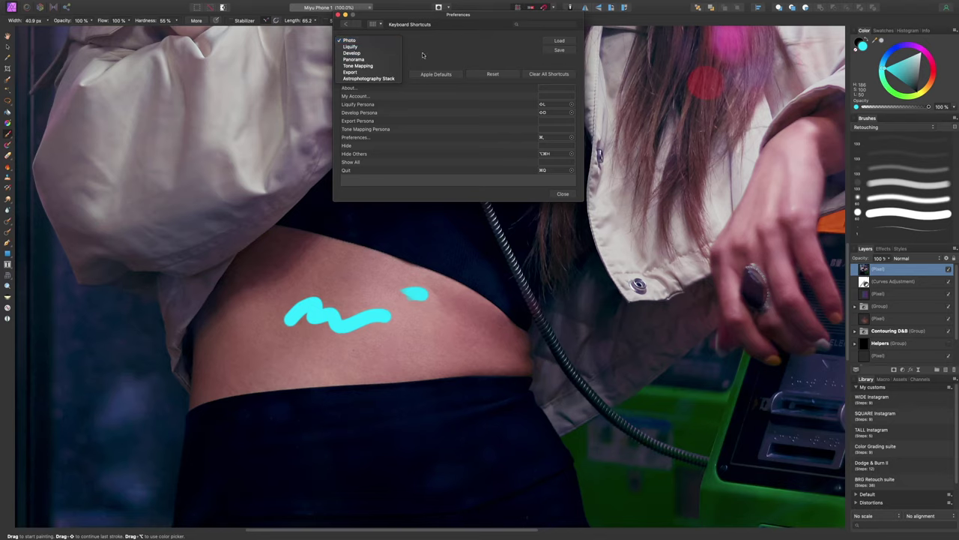
left_click(422, 54)
left_click(387, 56)
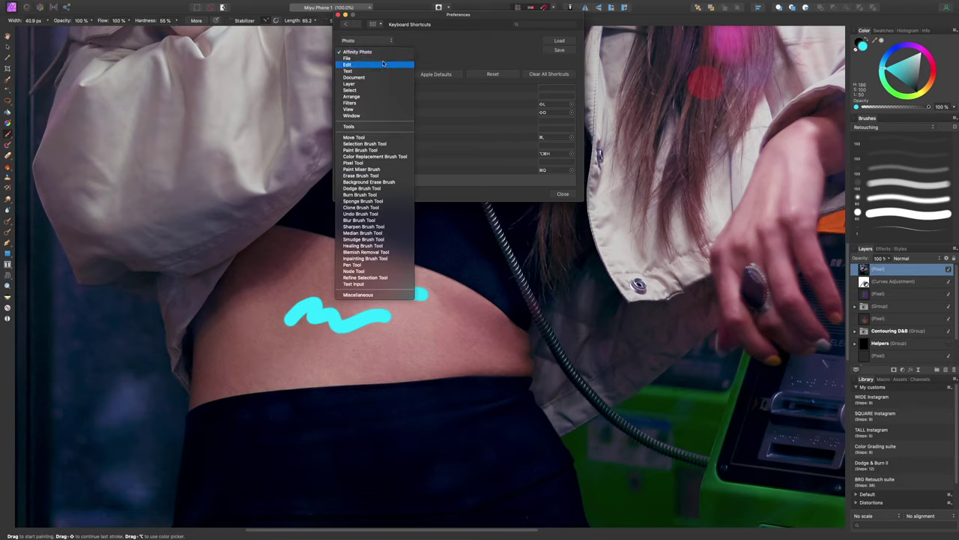
left_click(438, 60)
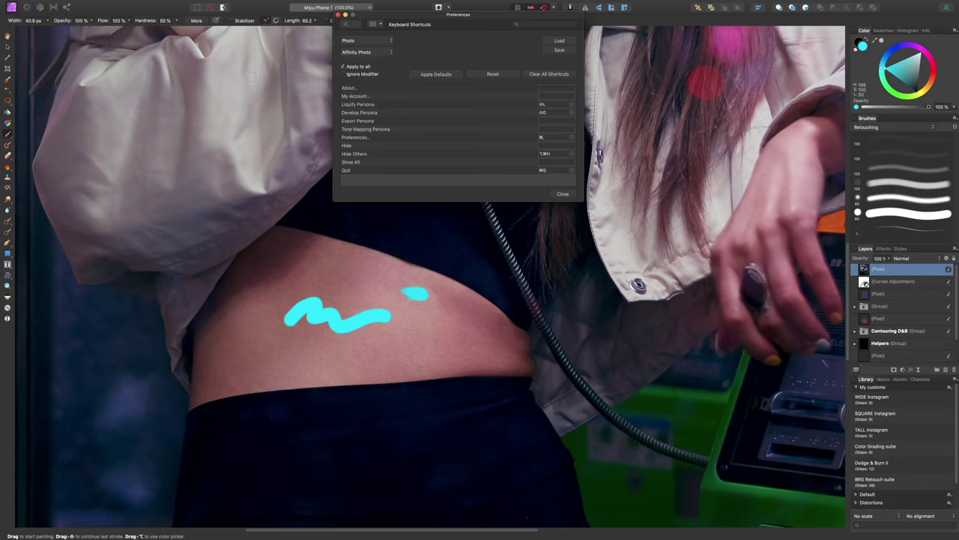
left_click(562, 195)
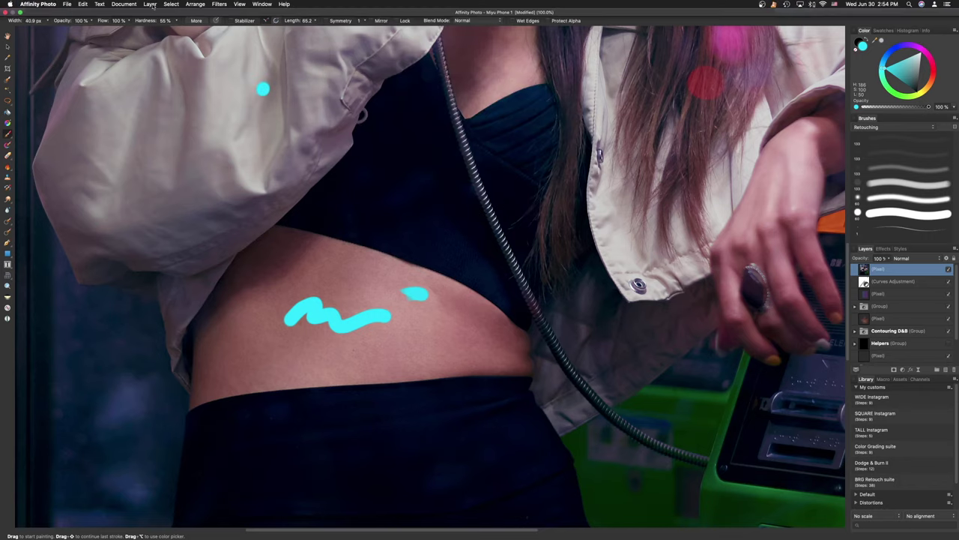
left_click(151, 4)
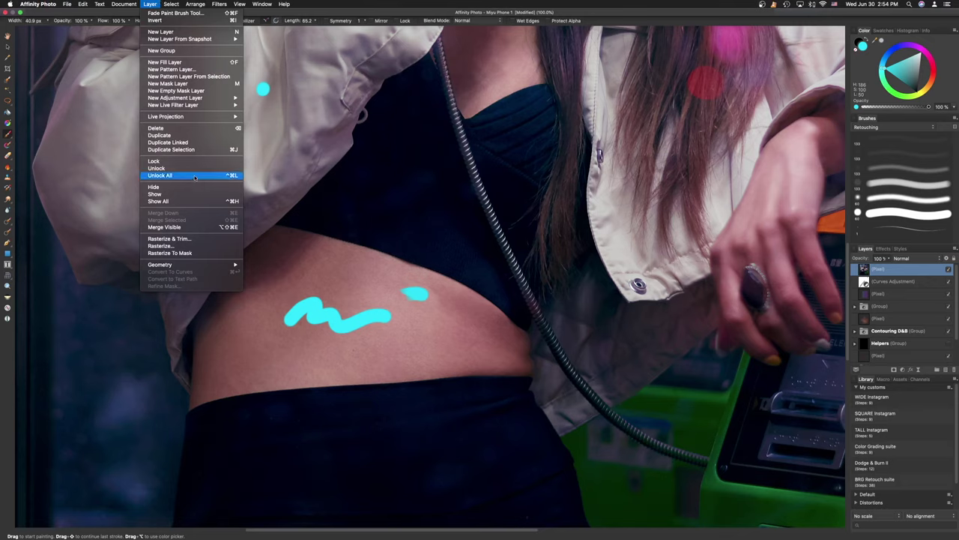
mouse_move(176, 3)
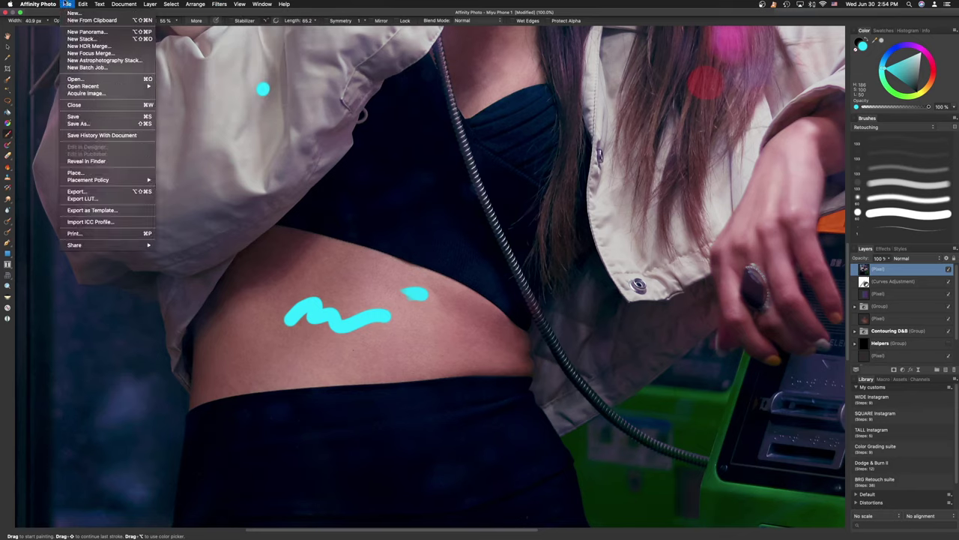
mouse_move(44, 5)
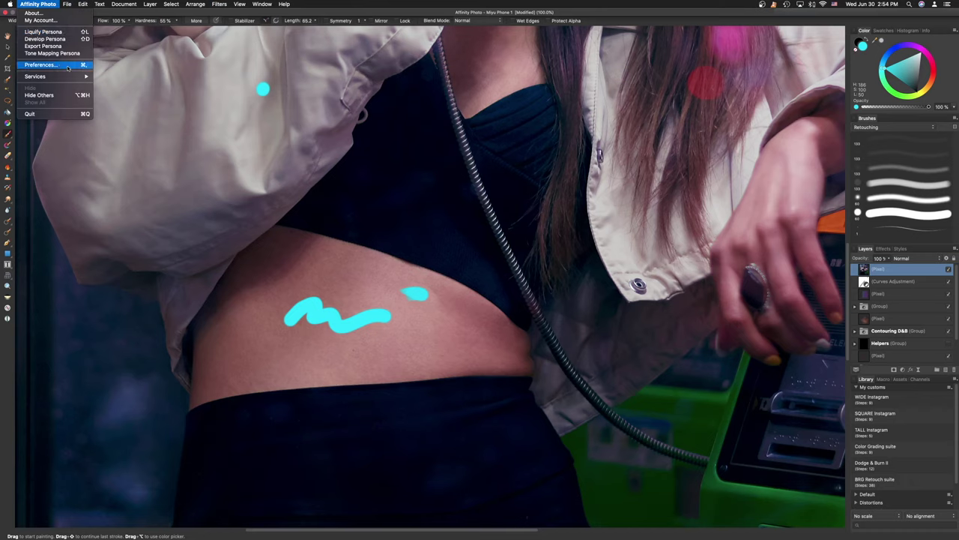
left_click(41, 64)
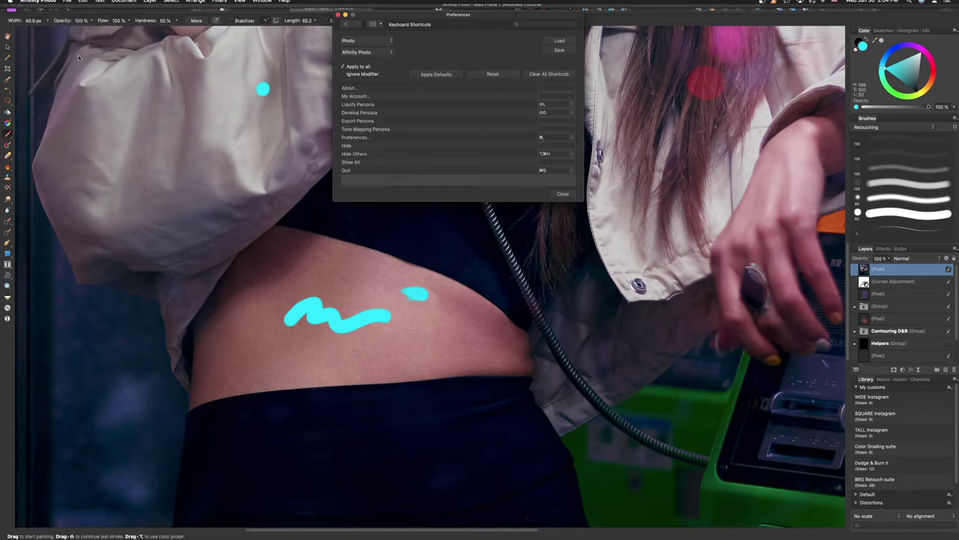
left_click(388, 53)
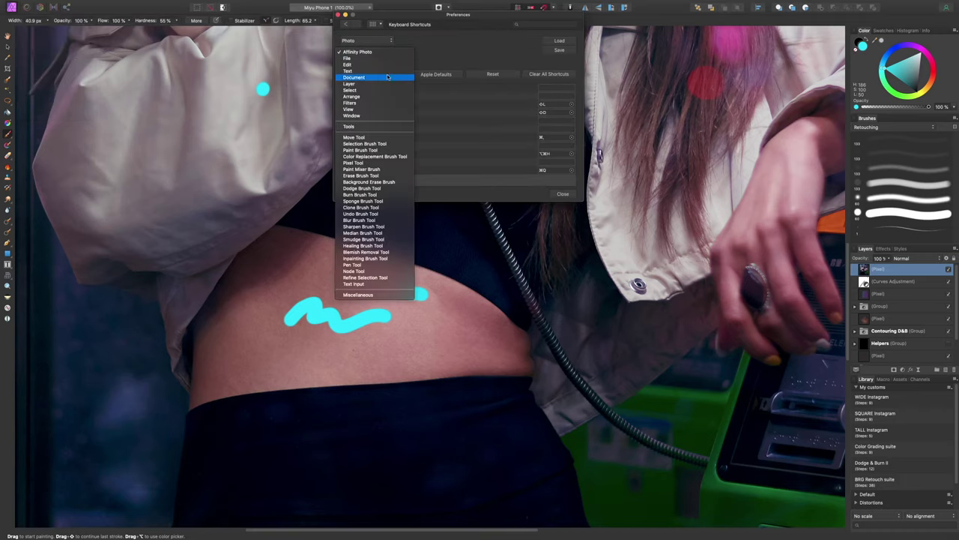
key("Escape")
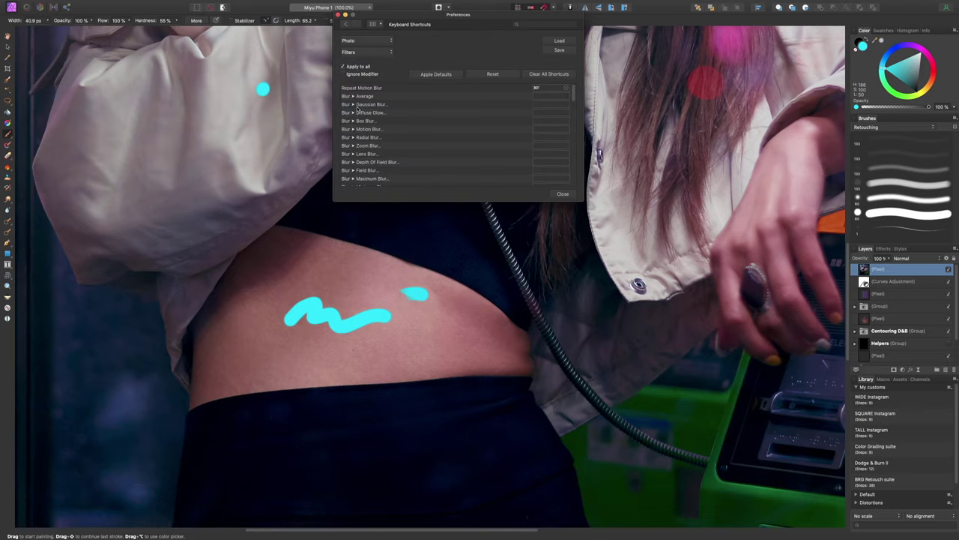
left_click(542, 107)
key("super+g")
left_click(566, 105)
left_click(563, 195)
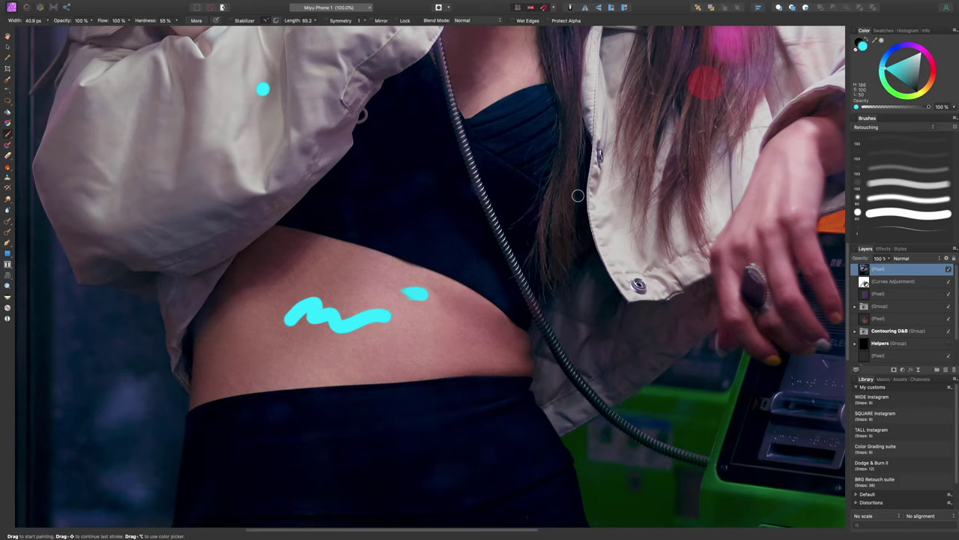
left_click(331, 254)
key("super+z")
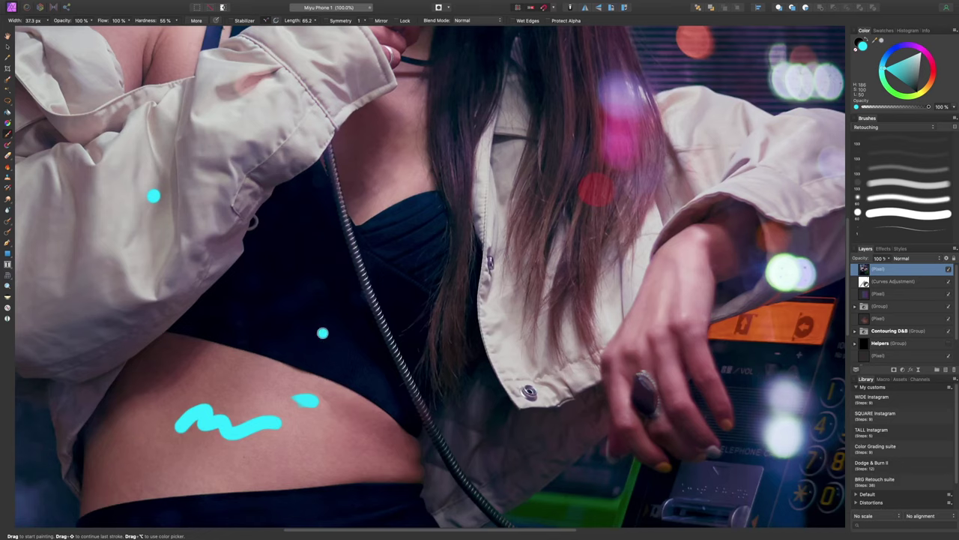
left_click(906, 129)
left_click(906, 128)
Create a new empty brush category and rename it 'BRG Brushes'
left_click(954, 120)
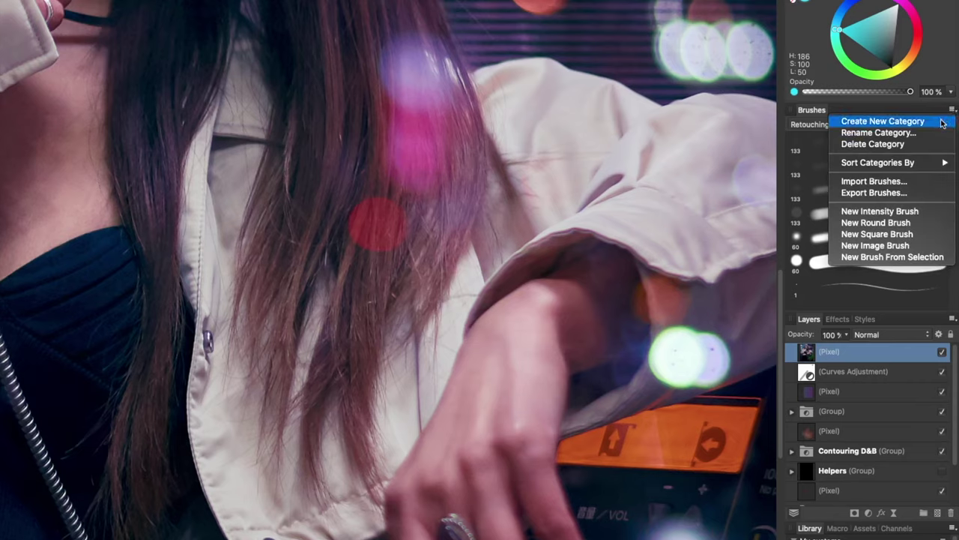
key("Escape")
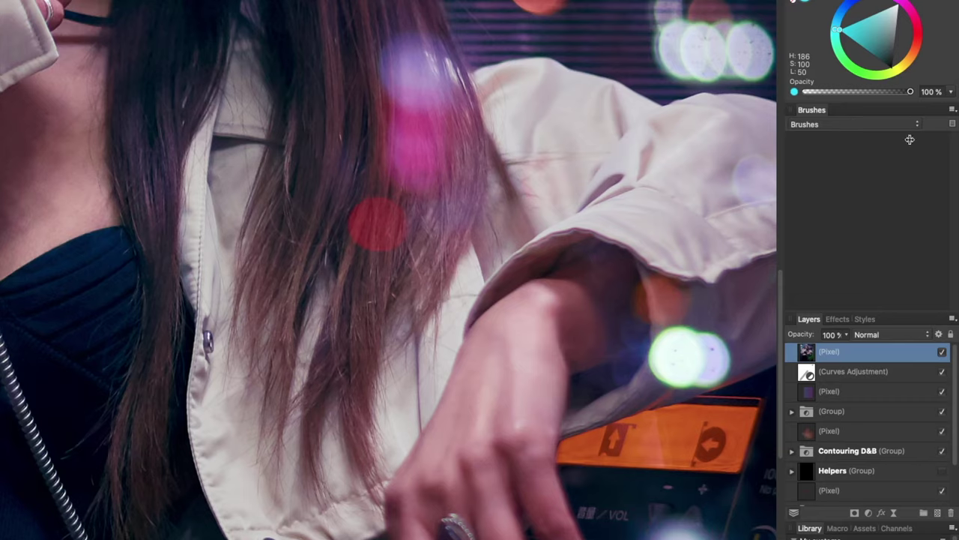
left_click(952, 110)
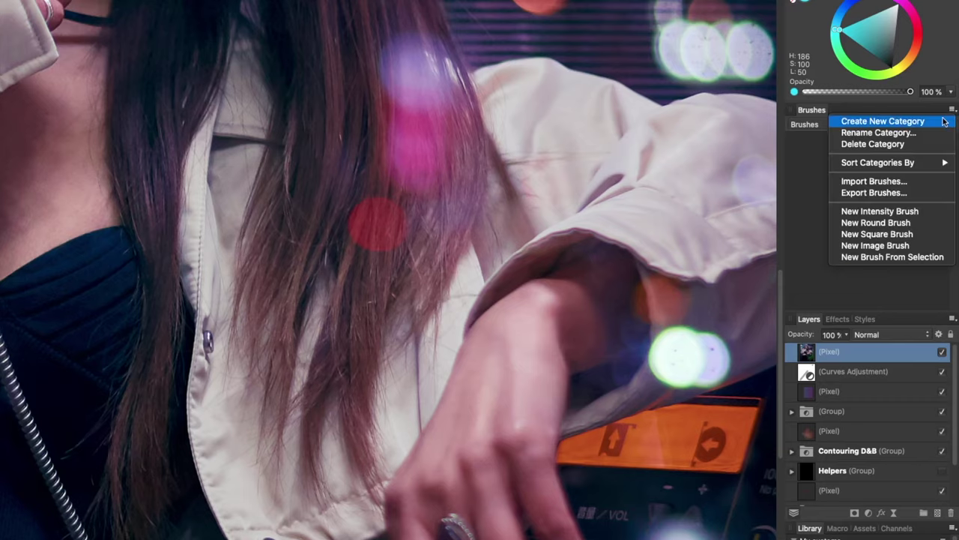
left_click(935, 133)
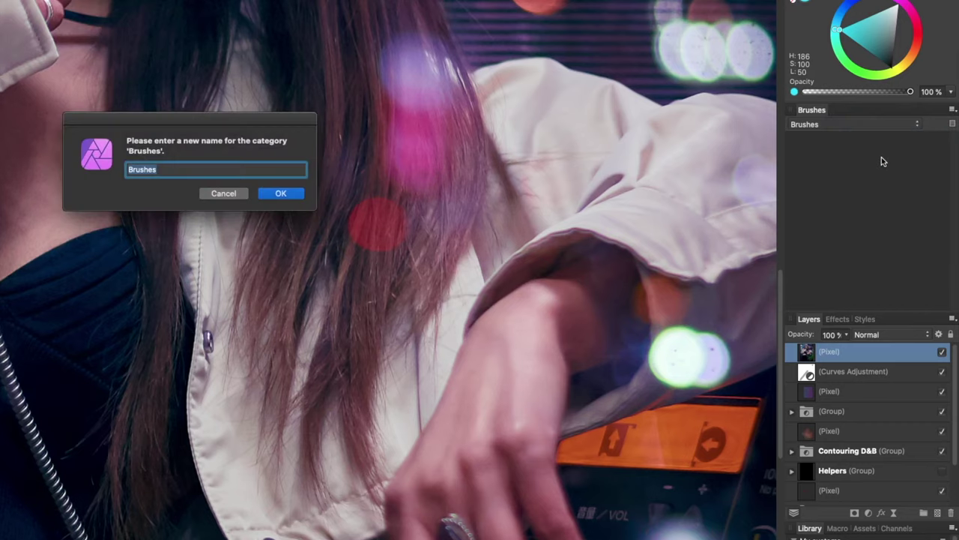
type("BRG Brushes")
key("Return")
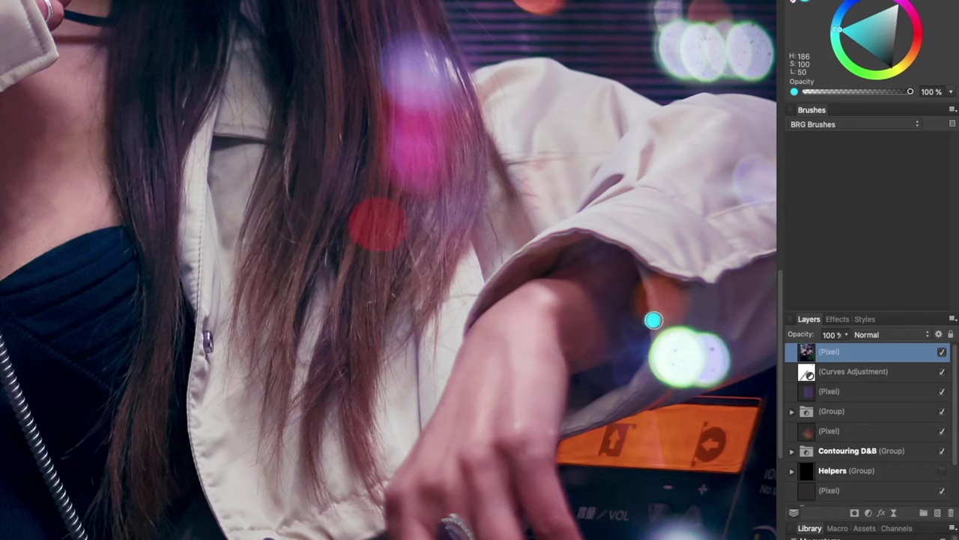
Add a 64 px round brush to BRG Brushes, test it in magenta, and open Edit Brush
left_click(951, 111)
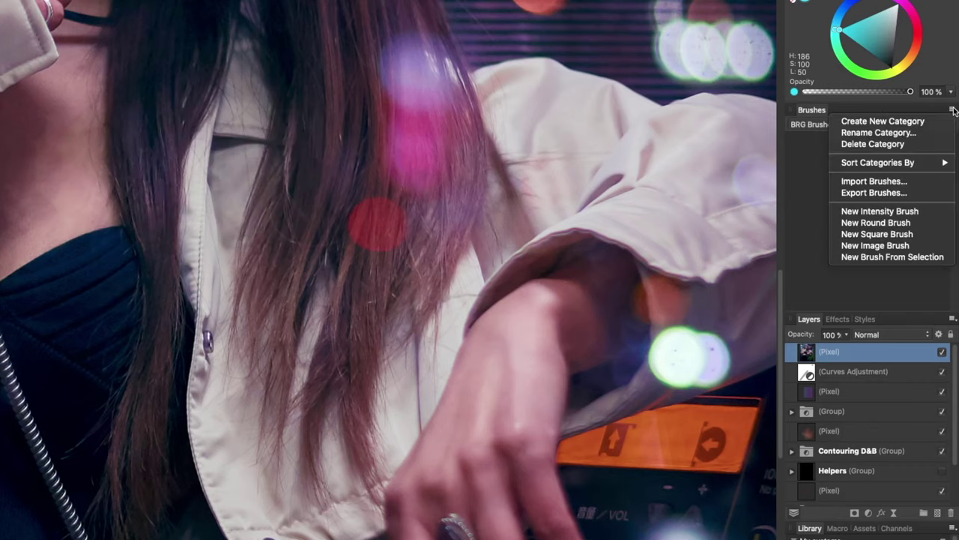
left_click(919, 227)
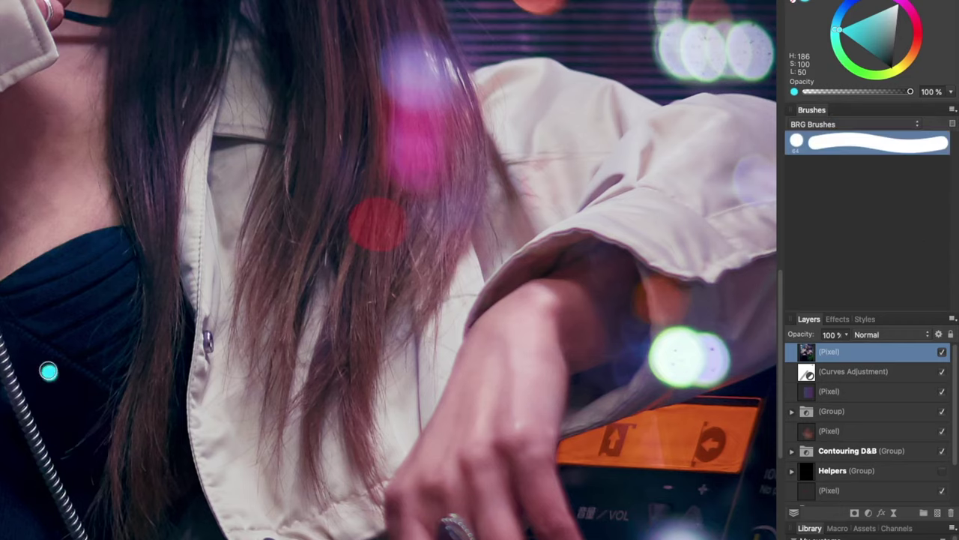
left_click_drag(890, 81, 907, 4)
mouse_move(47, 296)
left_mouse_down()
mouse_move(153, 334)
mouse_move(197, 331)
left_mouse_up()
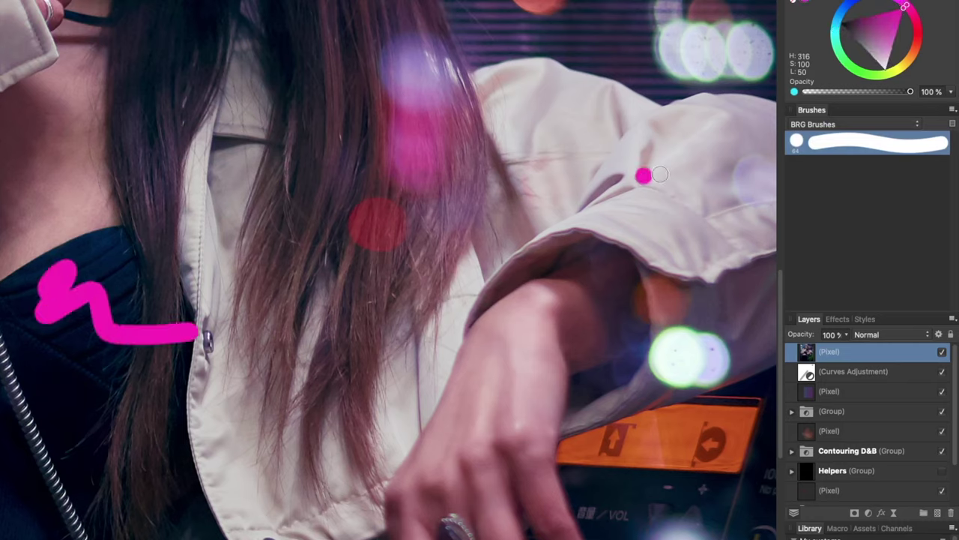
right_click(858, 145)
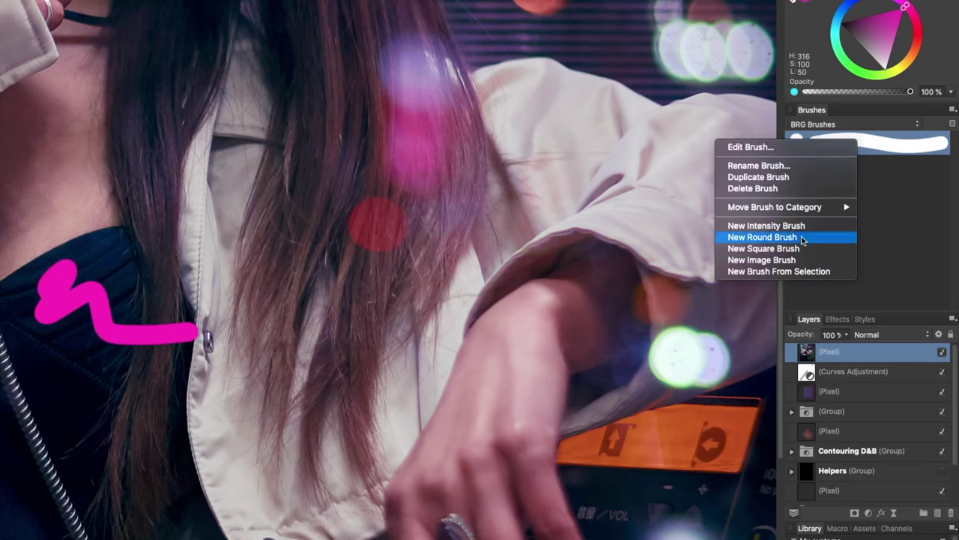
left_click(774, 147)
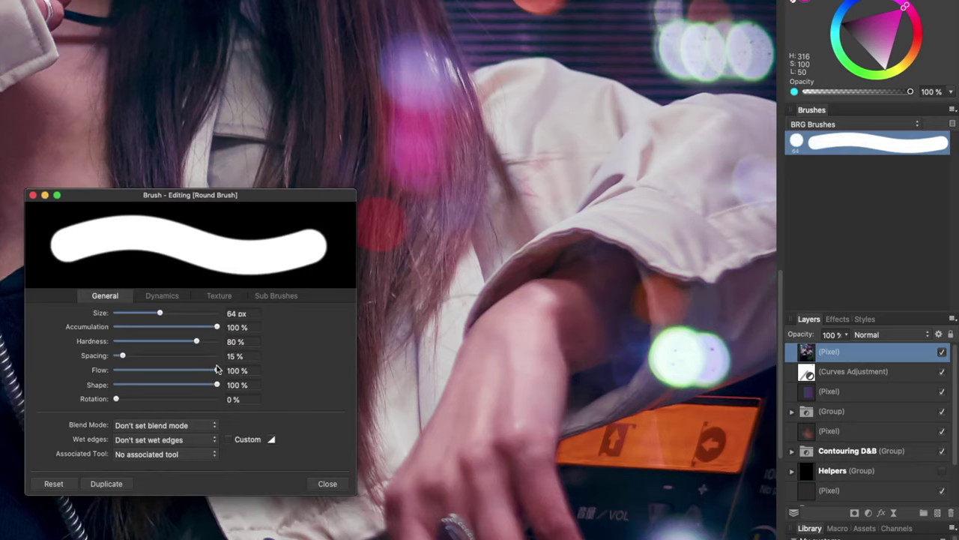
Set the round brush to 2% flow, 9% spacing and 42.2 px size
mouse_move(216, 370)
left_mouse_down()
mouse_move(116, 383)
mouse_move(121, 357)
left_mouse_up()
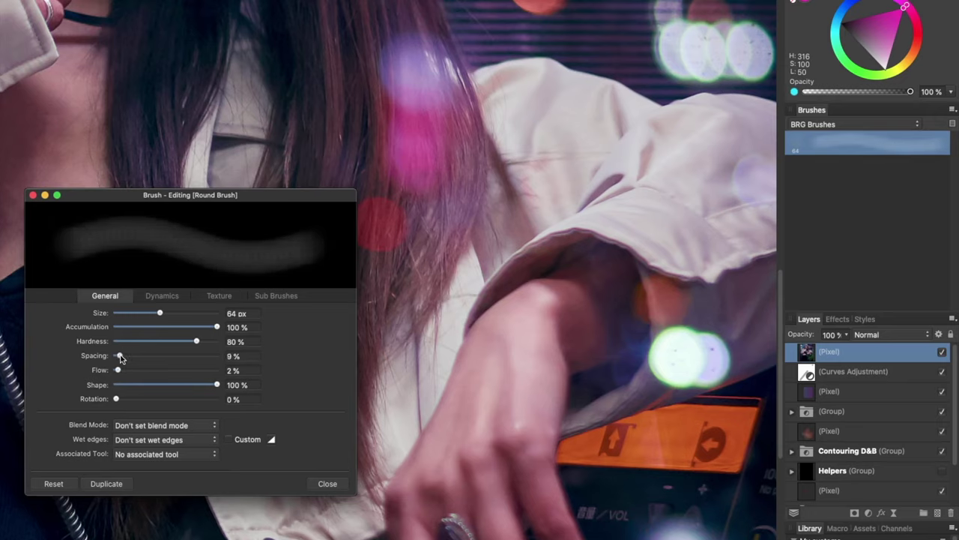
left_click_drag(161, 315, 151, 315)
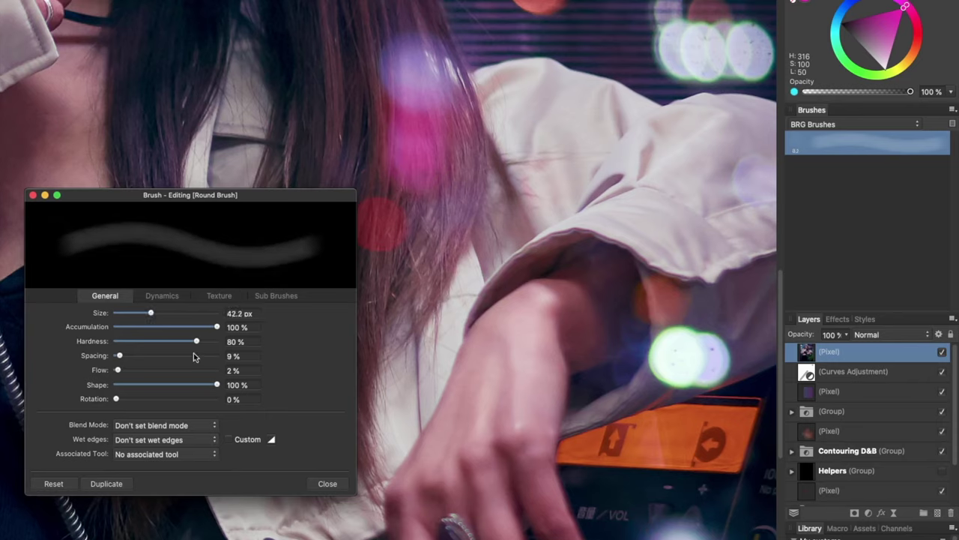
left_click(169, 301)
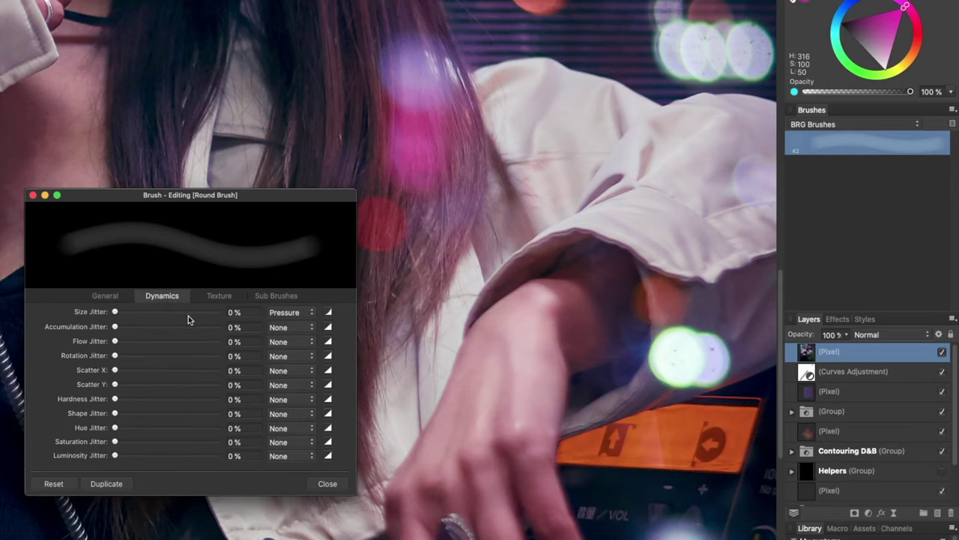
left_click(111, 298)
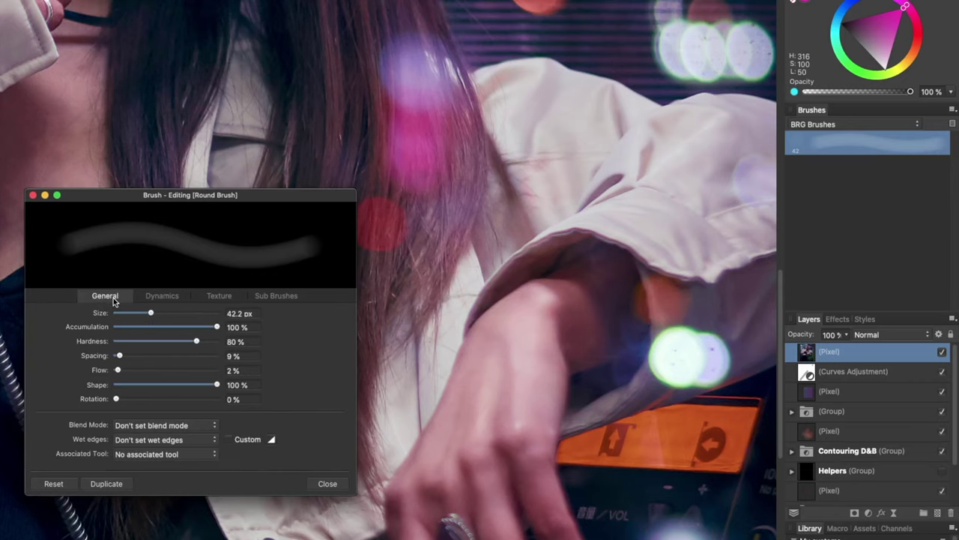
Rename the edited brush '2% flow' and add a second round brush to BRG Brushes
left_click(327, 484)
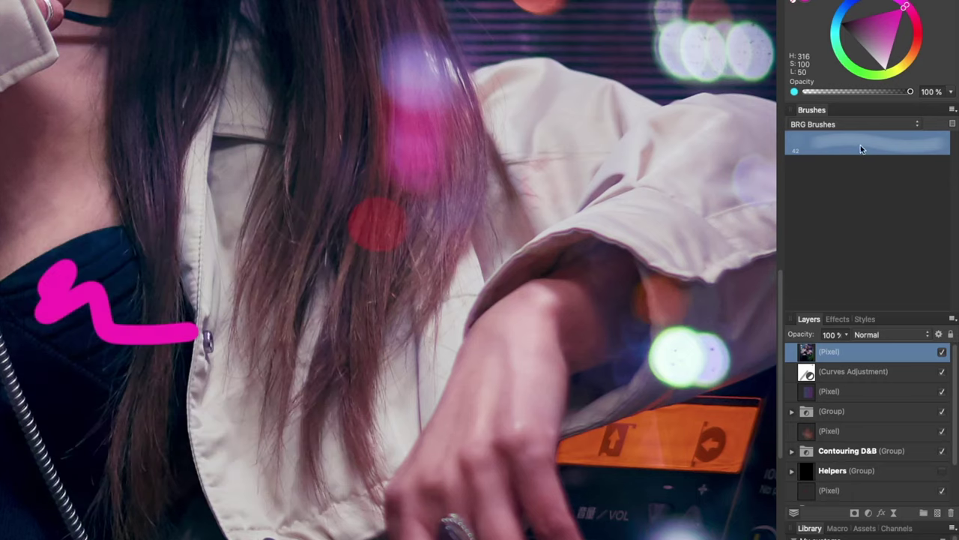
right_click(861, 145)
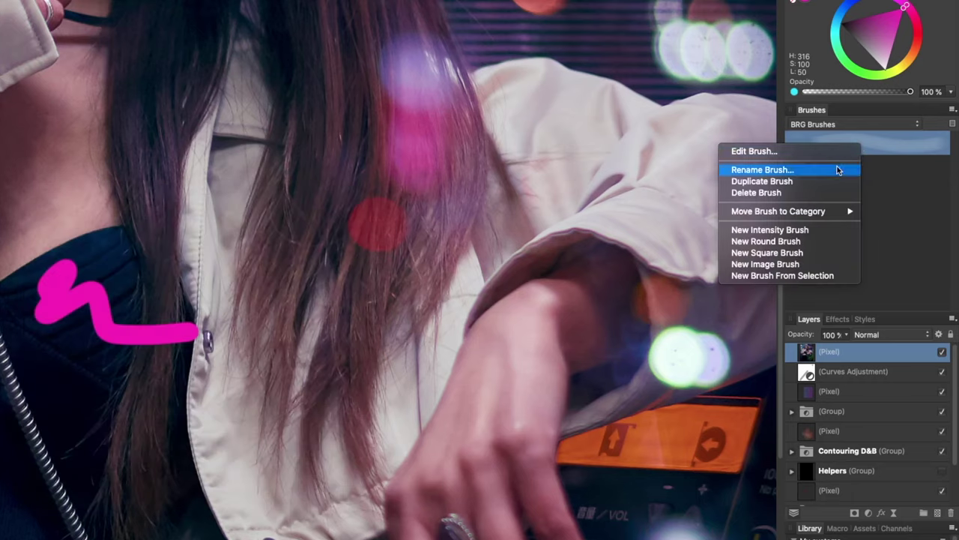
left_click(837, 170)
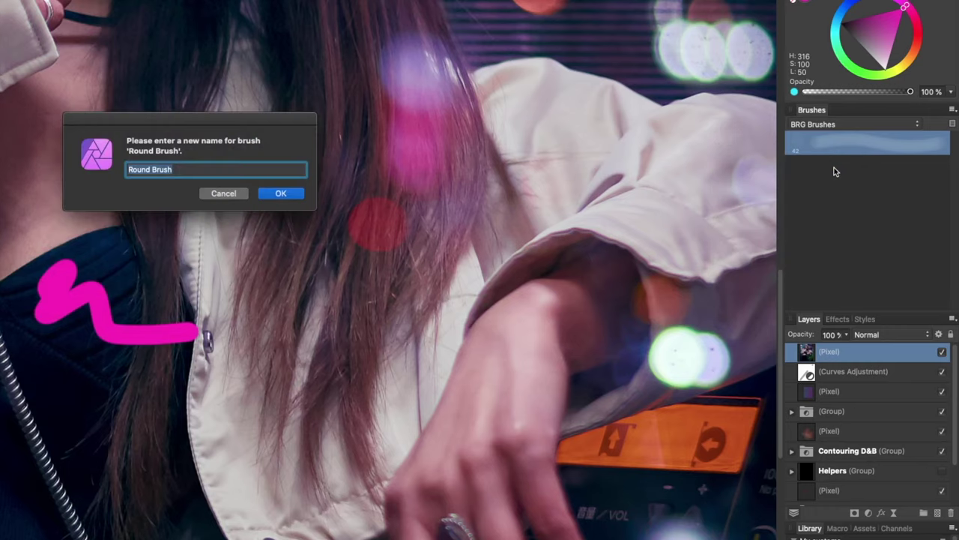
type("2% flow")
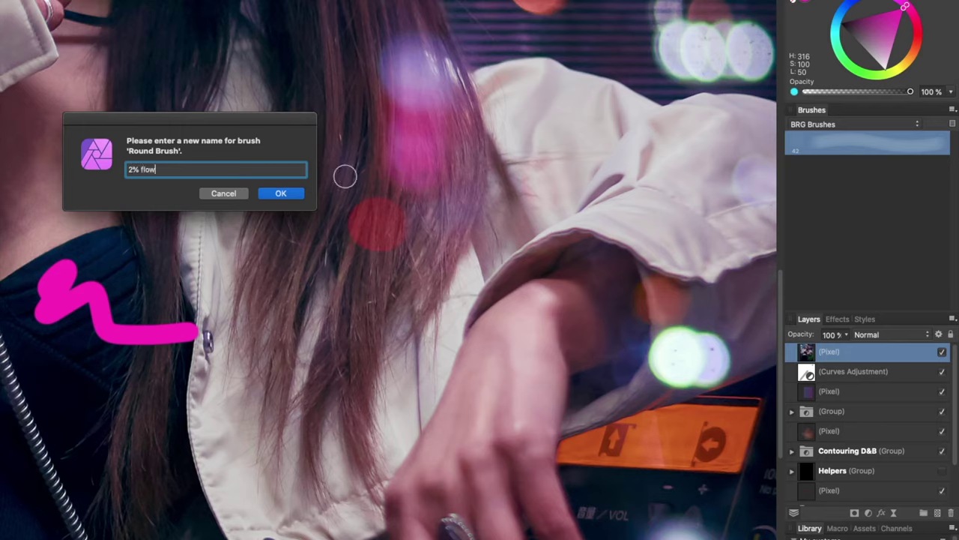
left_click(280, 194)
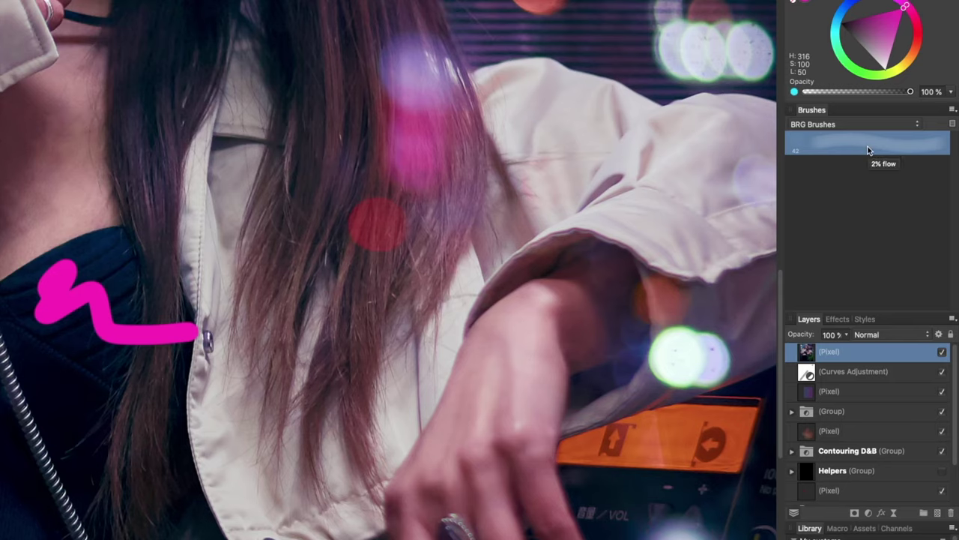
left_click(952, 110)
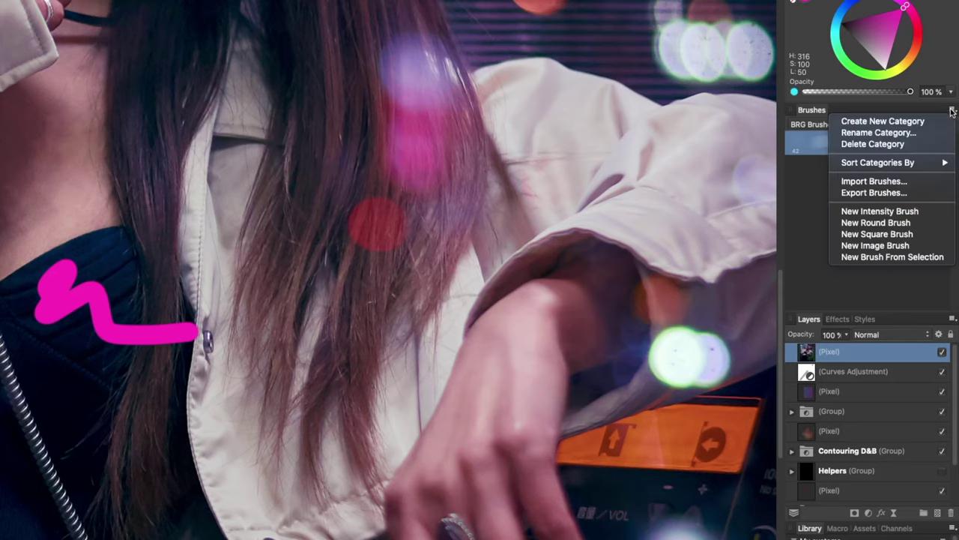
left_click(911, 224)
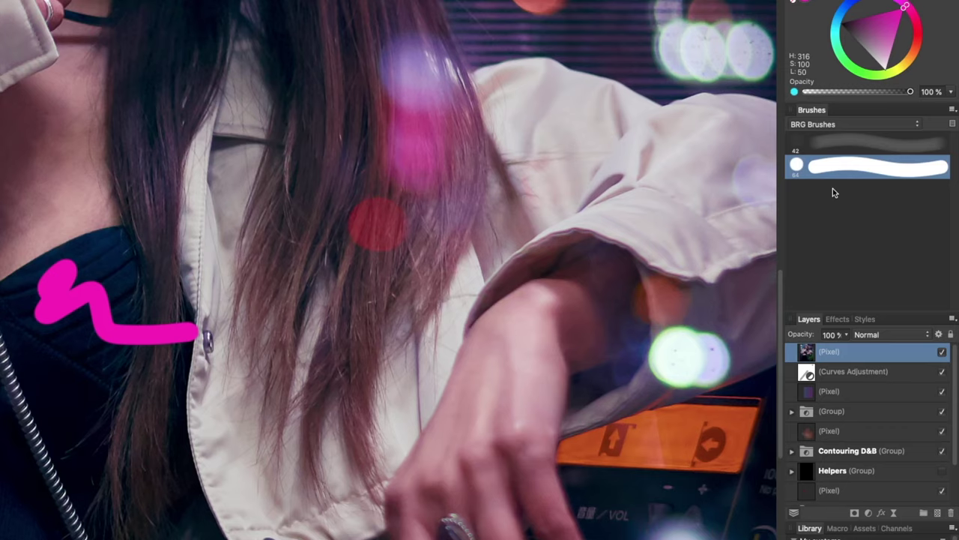
Lower the '2% flow' brush's hardness from 80% to 0% in its brush settings
left_click(840, 142)
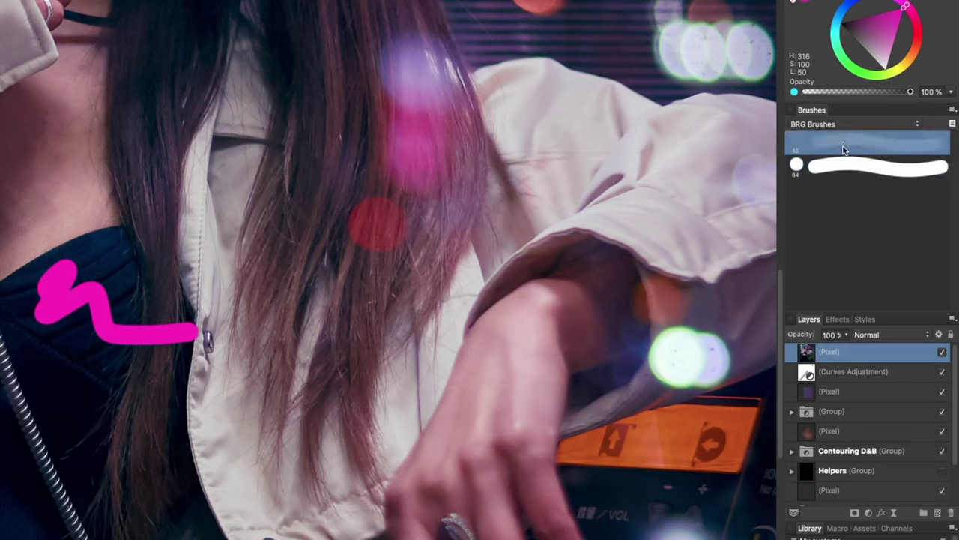
right_click(839, 144)
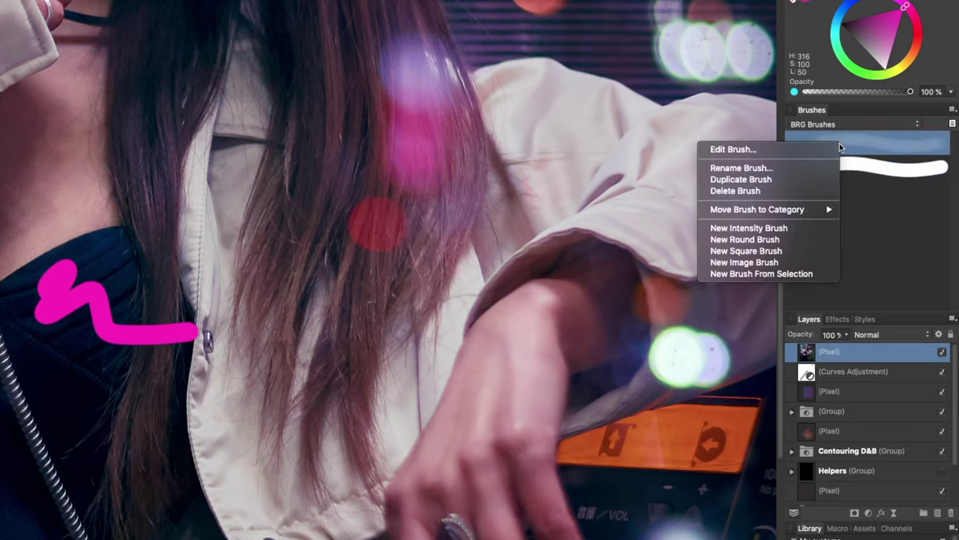
left_click(802, 152)
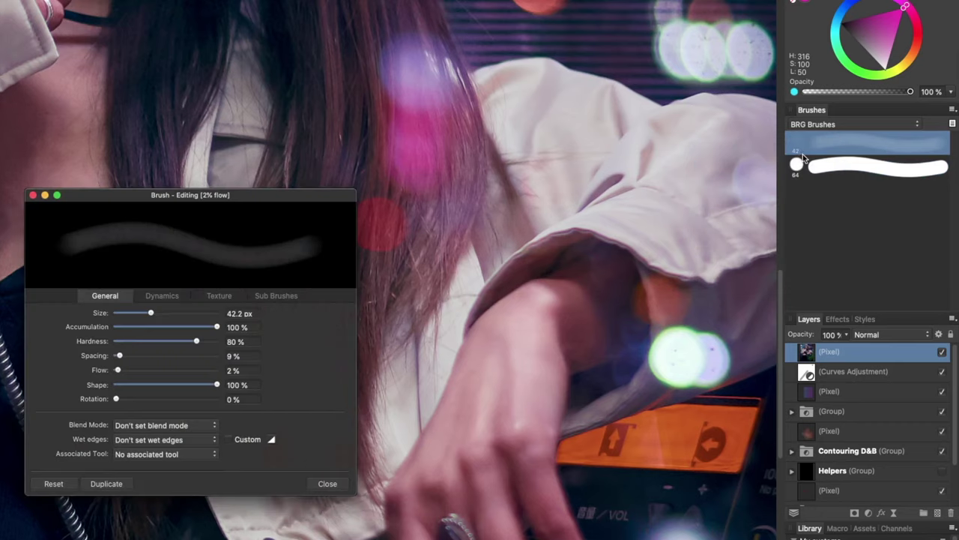
left_click_drag(206, 343, 64, 325)
left_click(327, 484)
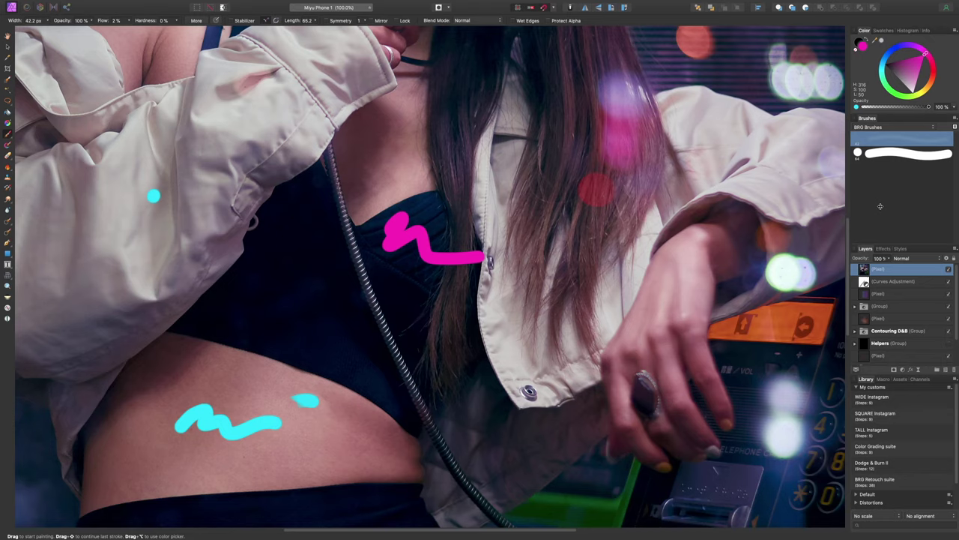
Raise the brush hardness to 100% in the context toolbar, then show the macro Library
mouse_move(129, 22)
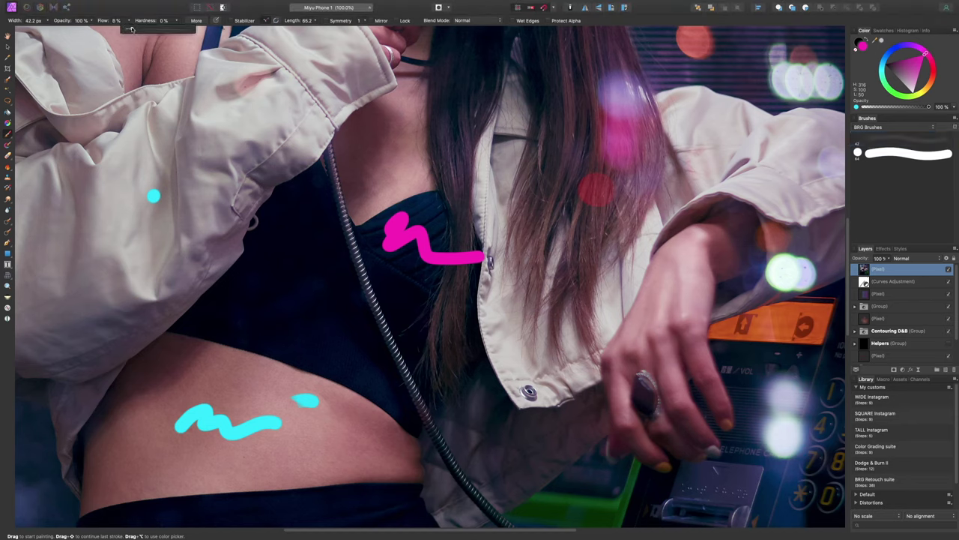
left_click(163, 20)
left_click_drag(172, 28, 240, 29)
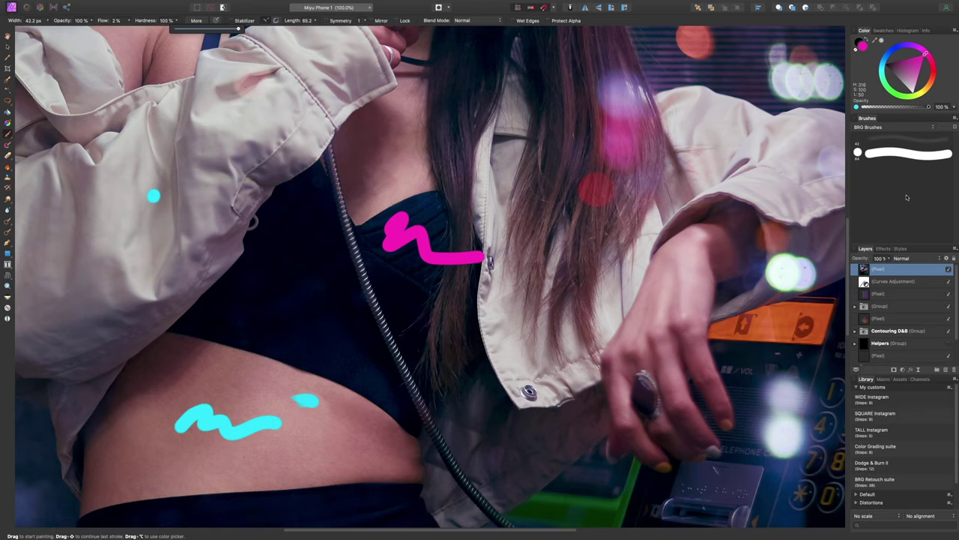
left_click(885, 380)
left_click(870, 380)
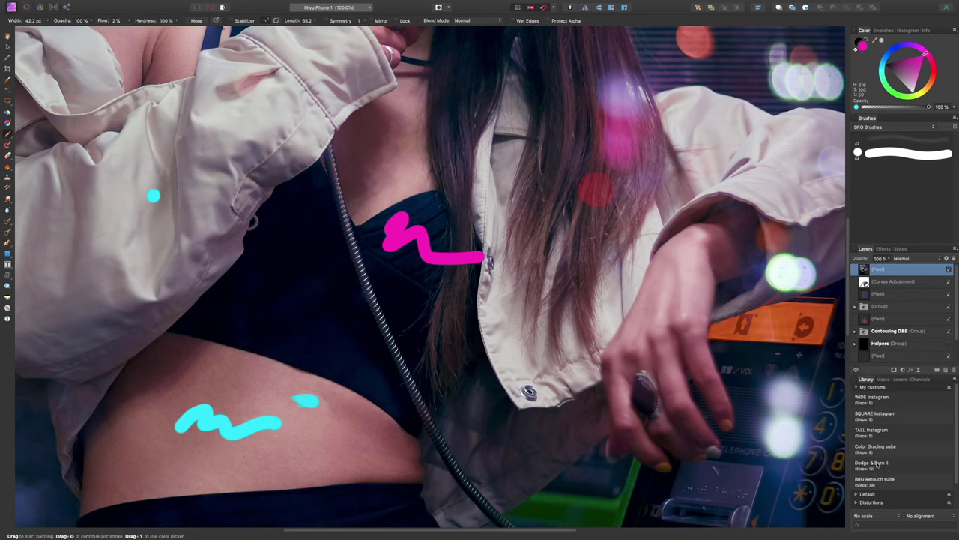
Run the Dodge & Burn II and Color Grading suite macros, then collapse both new groups
left_click(876, 465)
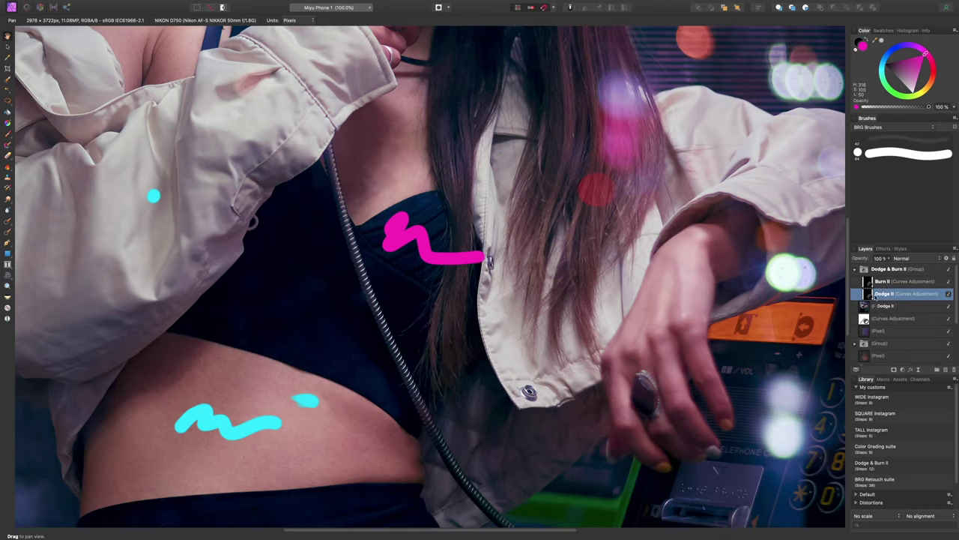
left_click(887, 453)
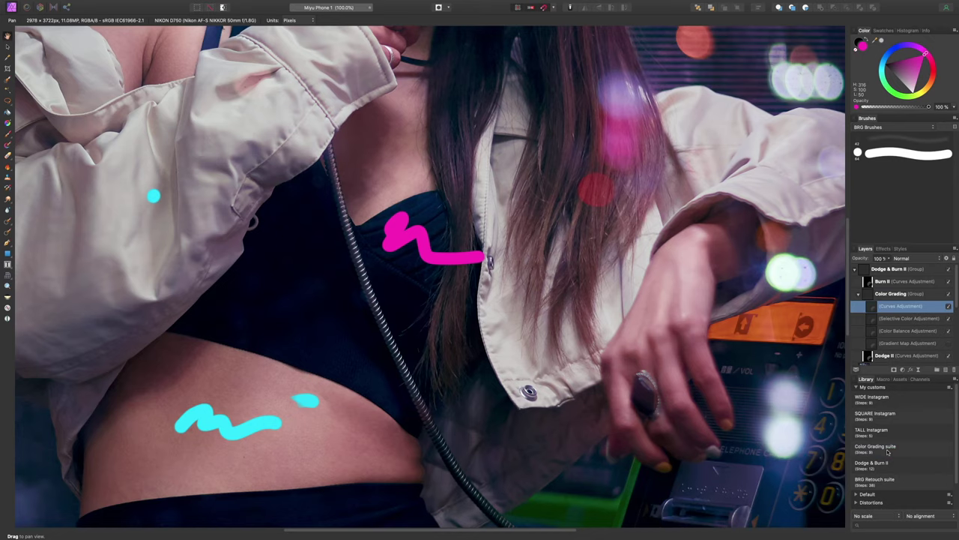
key("ctrl+z")
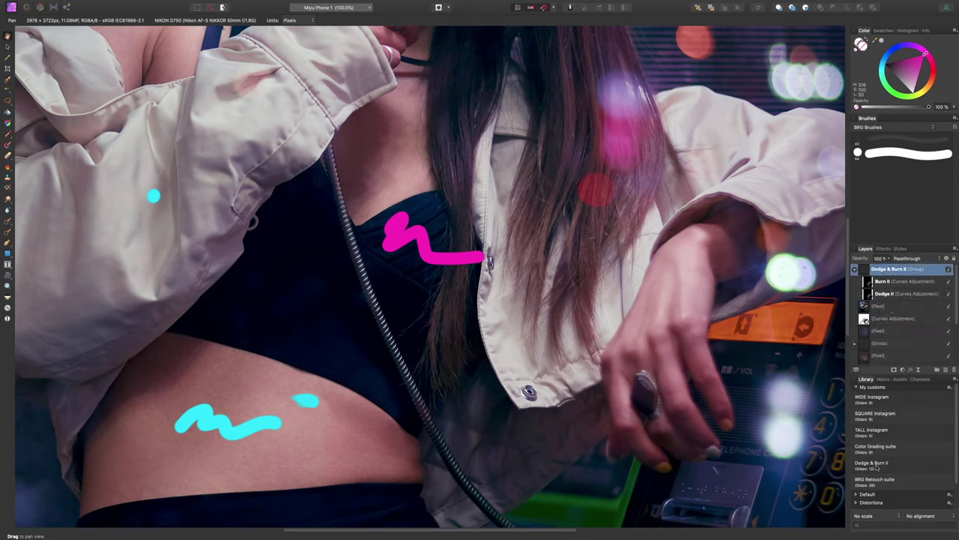
left_click(880, 453)
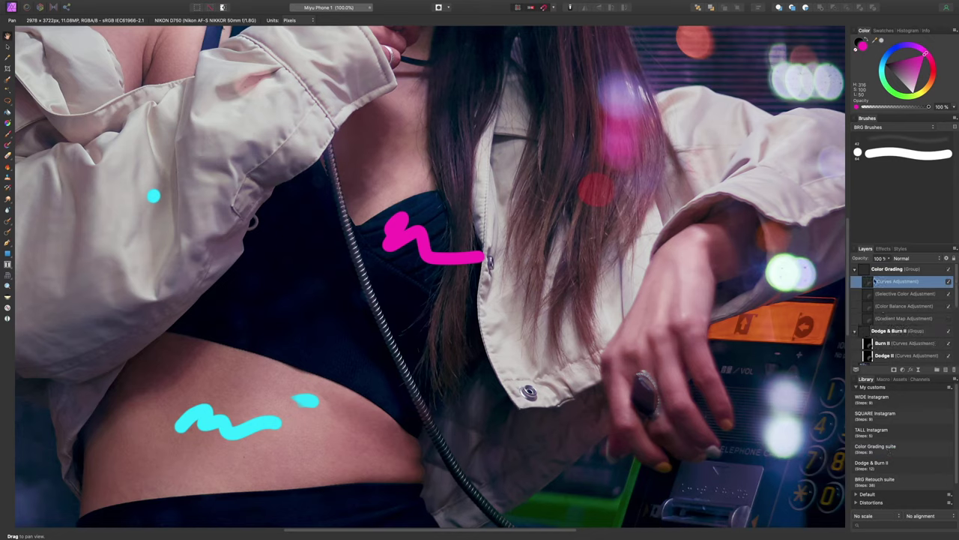
left_click(857, 331)
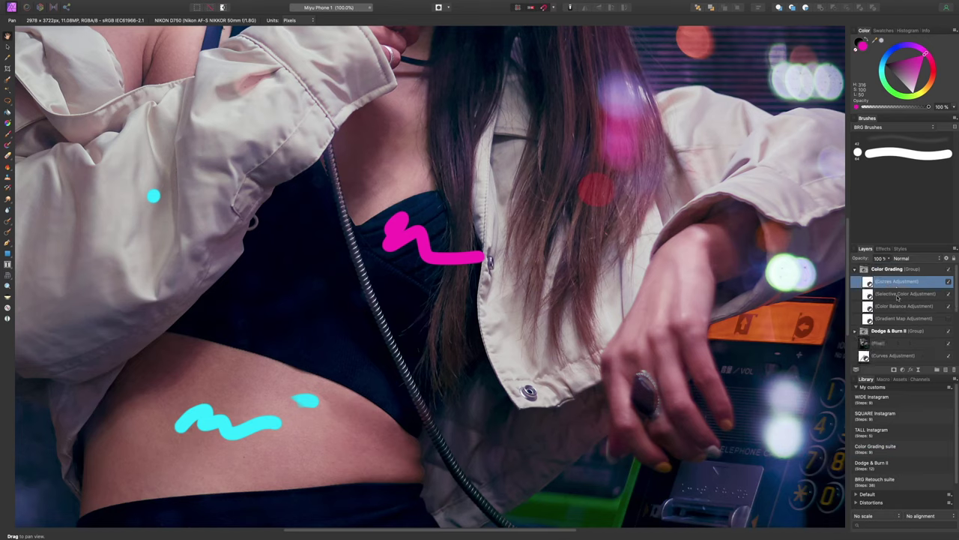
left_click(855, 269)
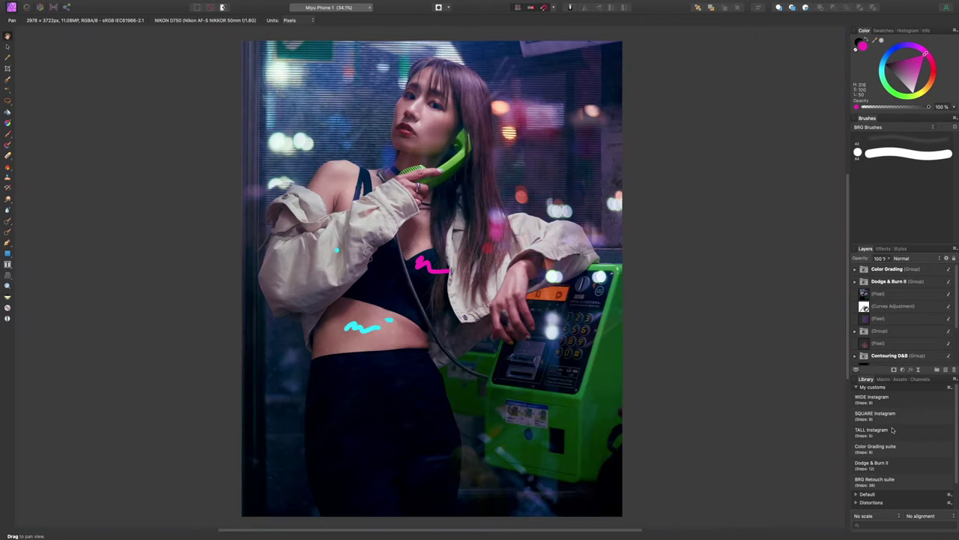
Apply the TALL Instagram macro for 1080 × 1350 pixels and view the result at 100%
key("ctrl+0")
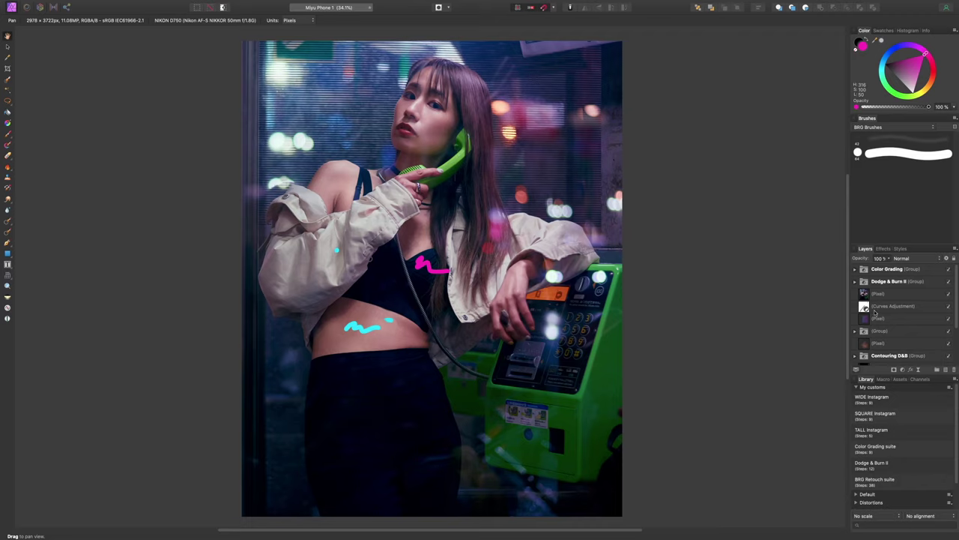
left_click(881, 433)
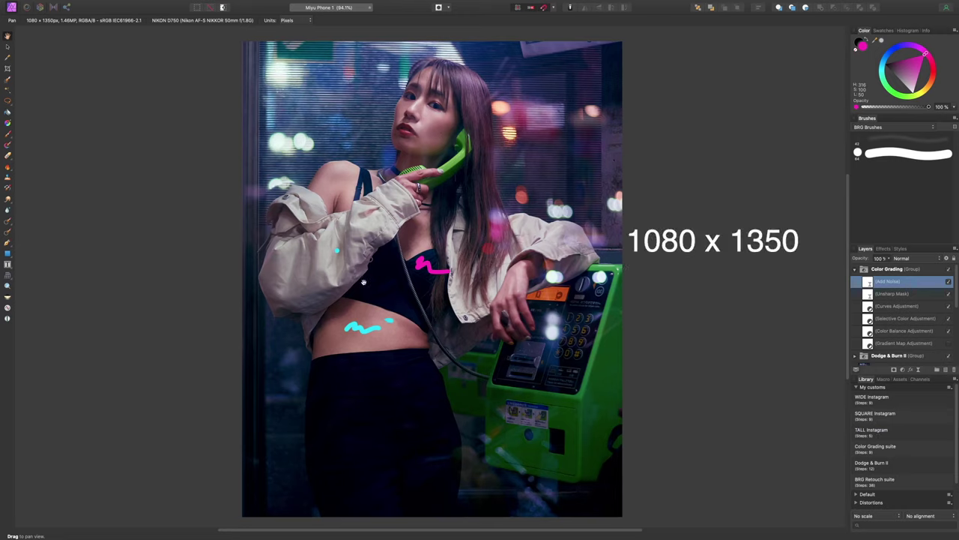
key("super+1")
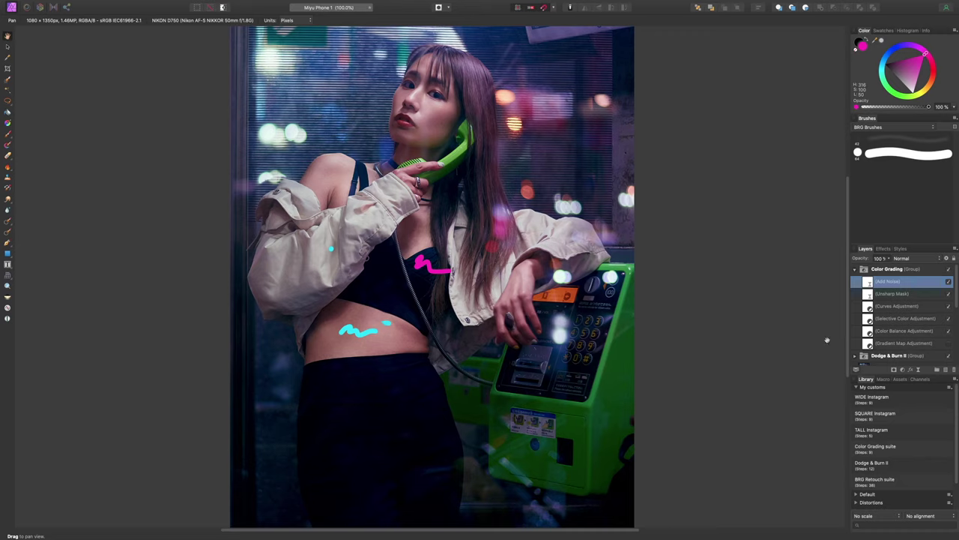
Compare the portrait with Add Noise hidden and shown, keep it on, and collapse the Color Grading group
left_click(948, 282)
left_click(948, 282)
left_click(855, 269)
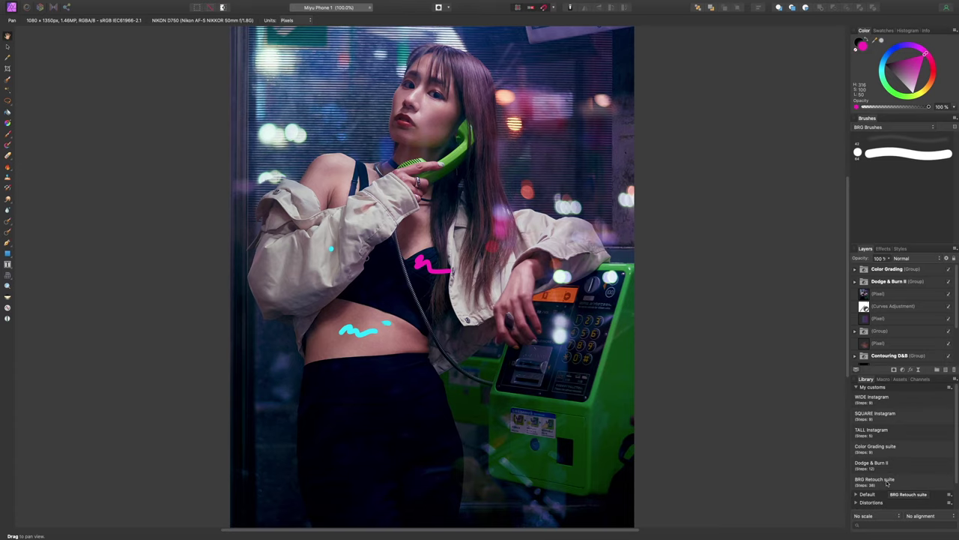
scroll(757, 370, "up", 3)
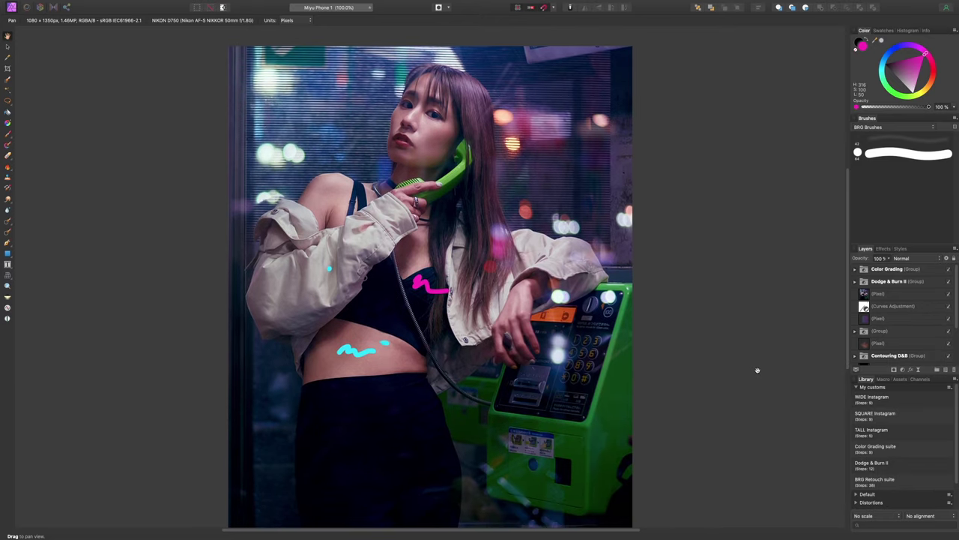
scroll(757, 370, "down", 2)
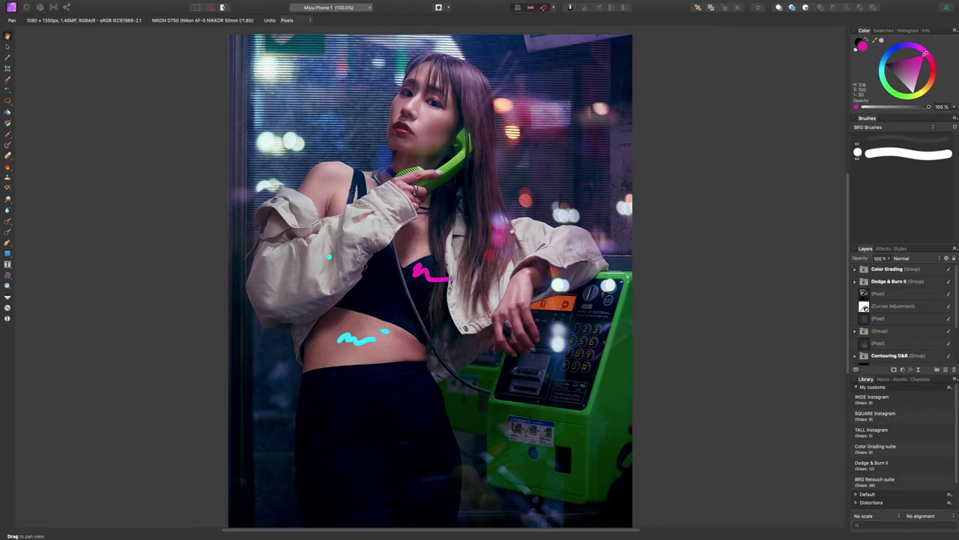
middle_click(484, 273)
left_click_drag(566, 252, 563, 256)
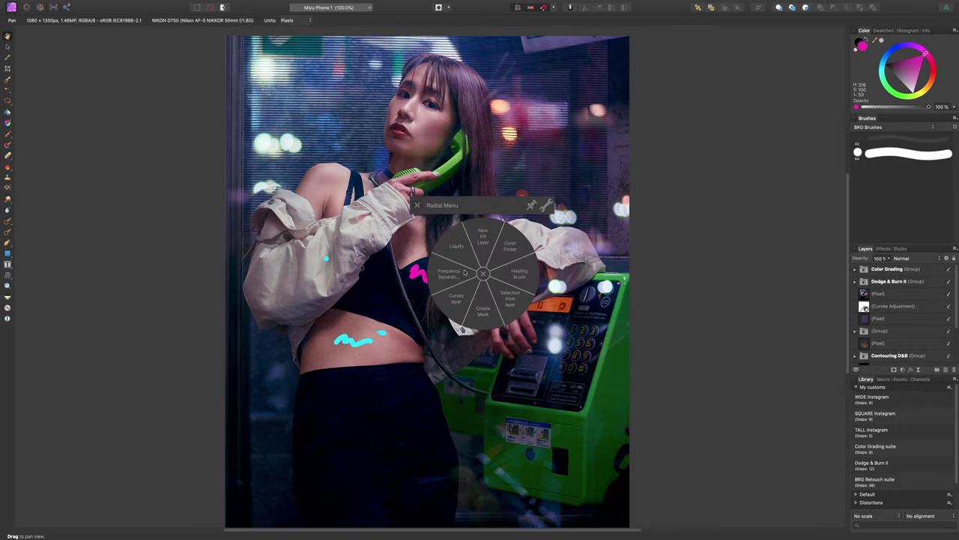
left_click(418, 206)
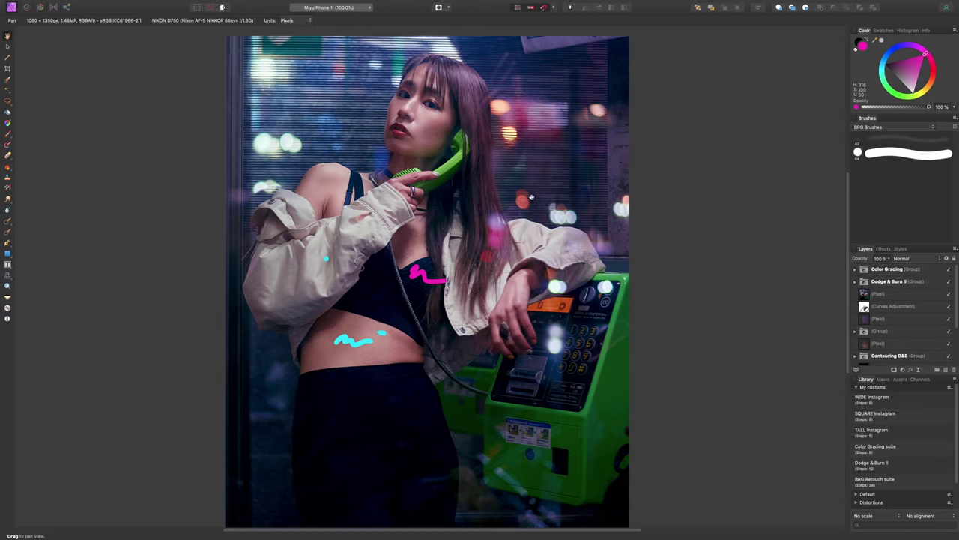